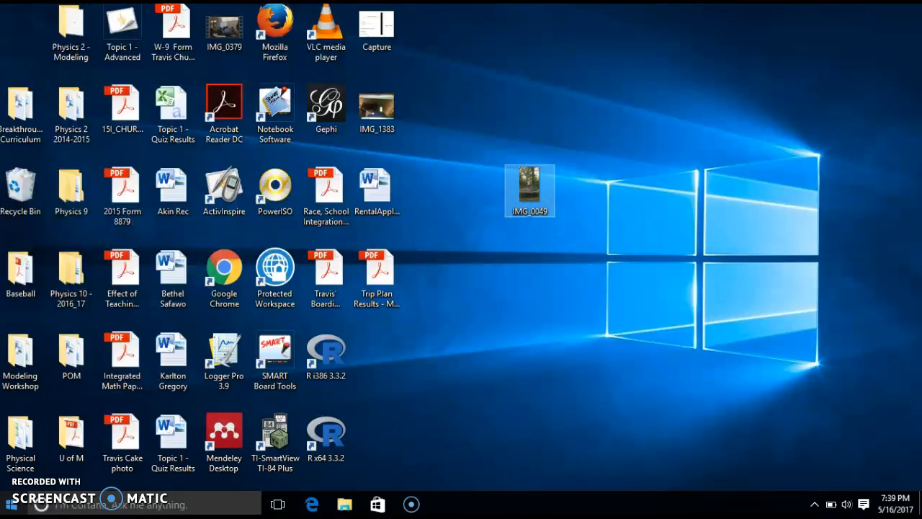
Launch Logger Pro 3.9.
{"action": "left_click", "coordinate": [10, 505]}
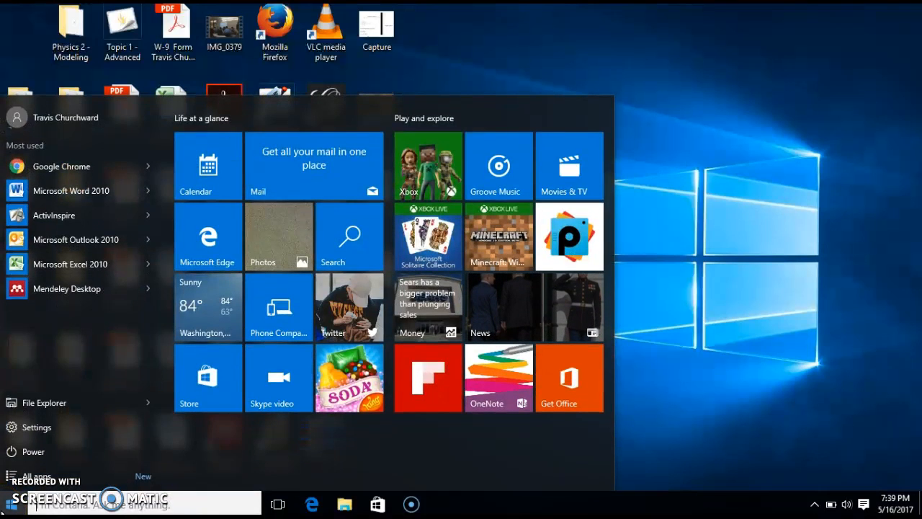
{"action": "type", "text": "logg"}
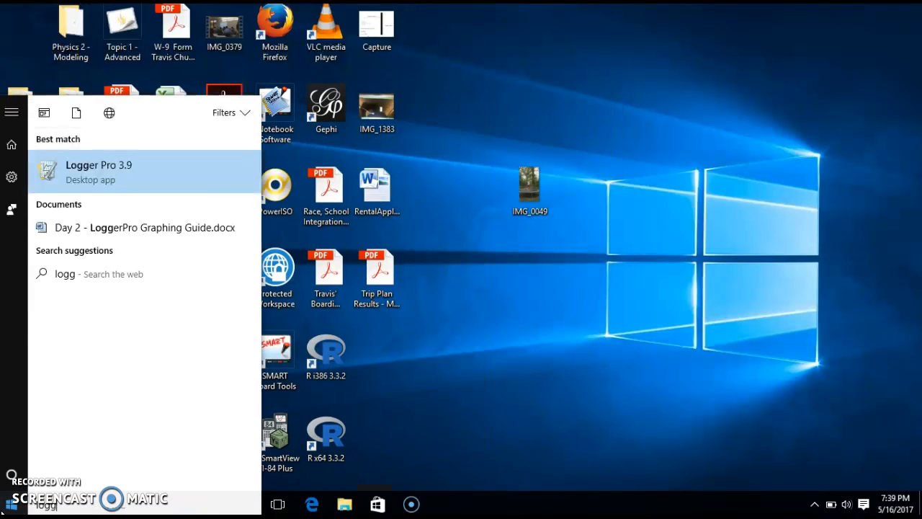
{"action": "key", "text": "Return"}
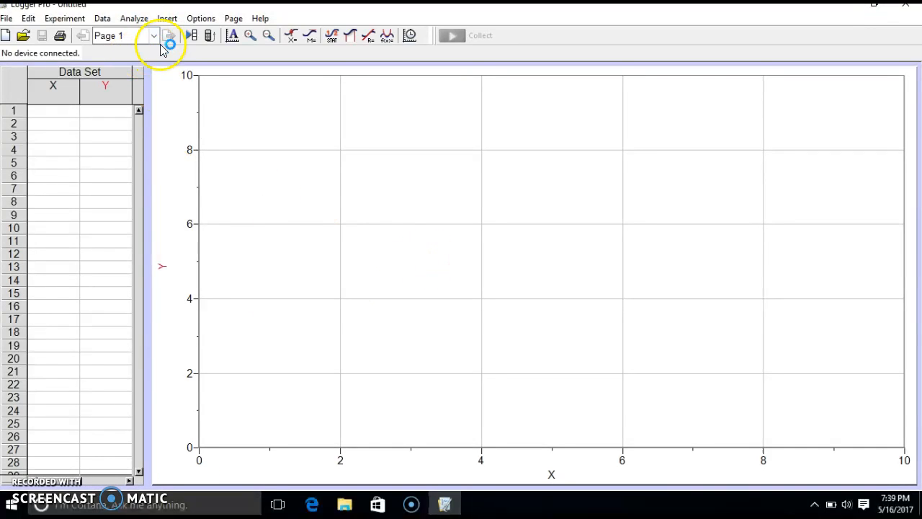
Insert the movie IMG_0049 from the Desktop folder into the document.
{"action": "left_click", "coordinate": [173, 20]}
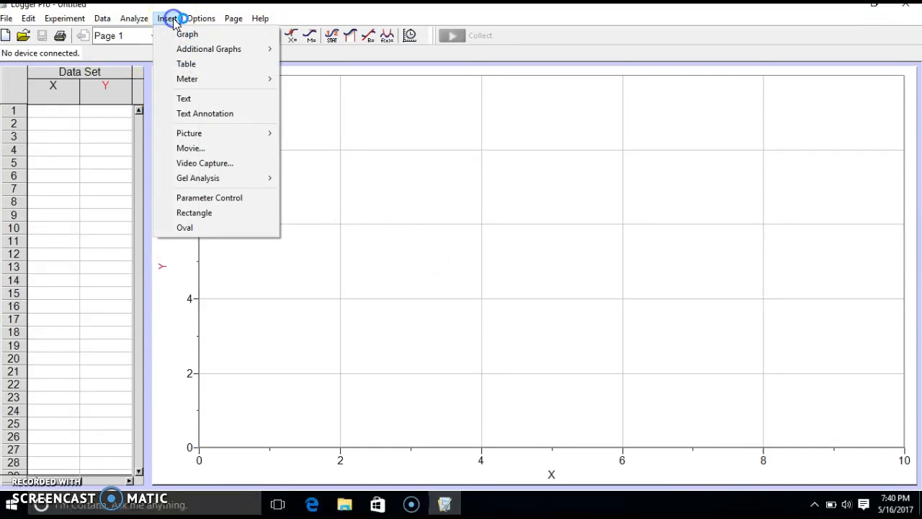
{"action": "left_click", "coordinate": [185, 148]}
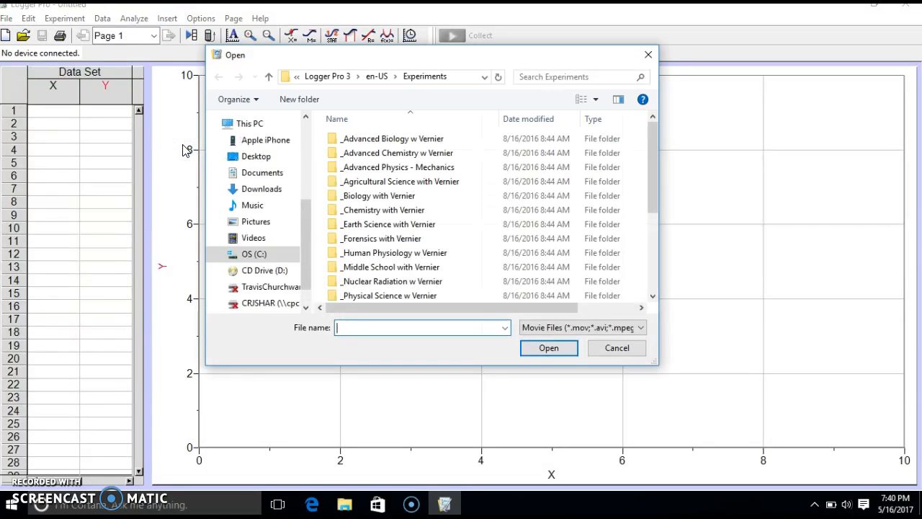
{"action": "scroll", "coordinate": [257, 191], "scroll_direction": "up", "scroll_amount": 1}
{"action": "left_click", "coordinate": [245, 209]}
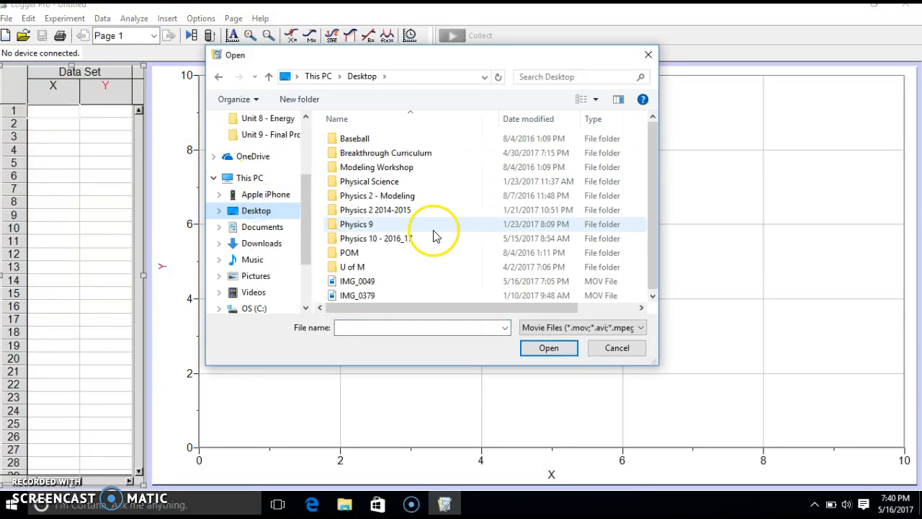
{"action": "double_click", "coordinate": [366, 283]}
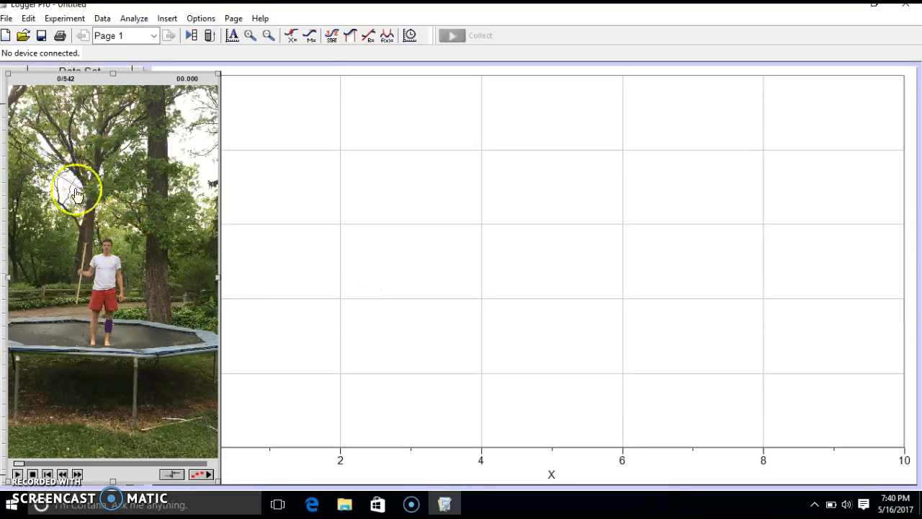
Enable video analysis and set the movie scale along the stick held by the man, with a distance of 1 m.
{"action": "left_click", "coordinate": [207, 475]}
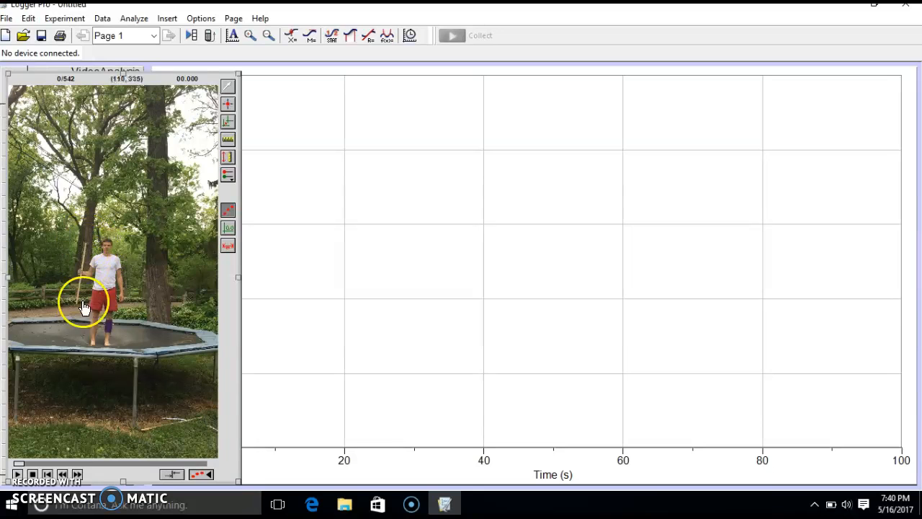
{"action": "left_click", "coordinate": [228, 140]}
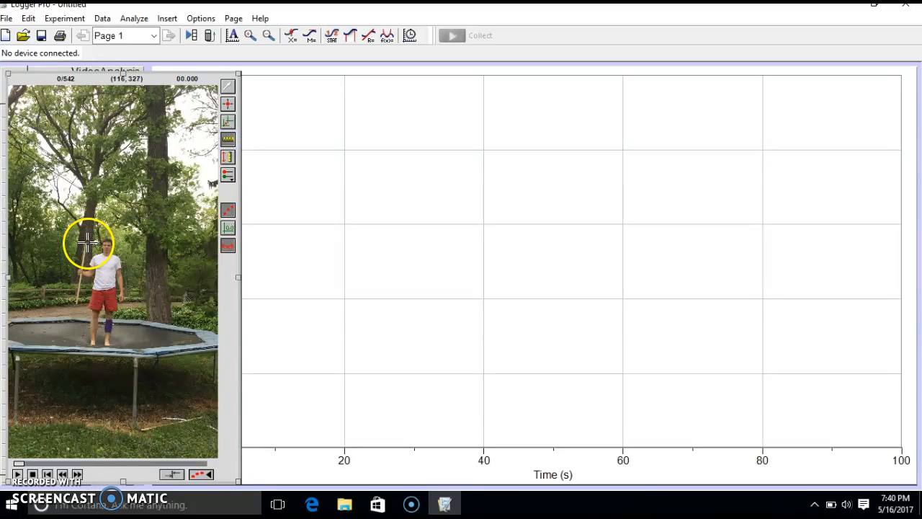
{"action": "left_click_drag", "start_coordinate": [86, 244], "coordinate": [77, 304]}
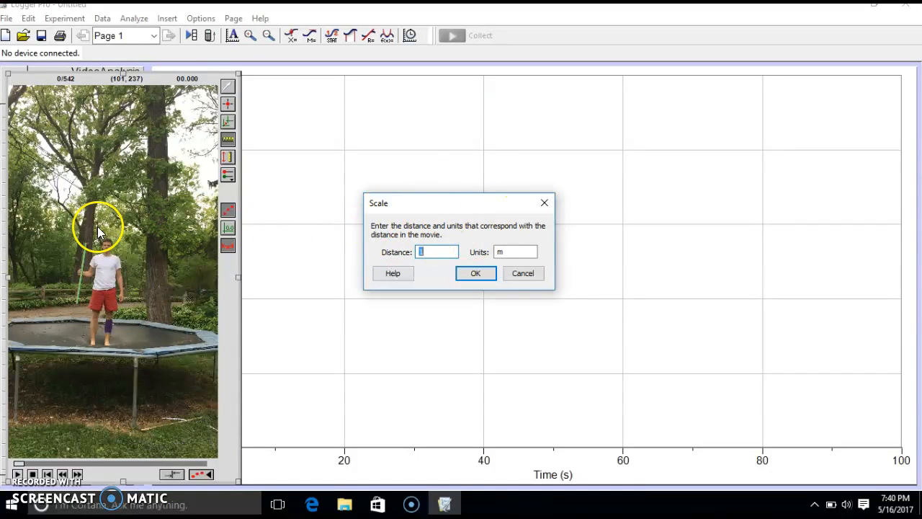
{"action": "left_click", "coordinate": [472, 275]}
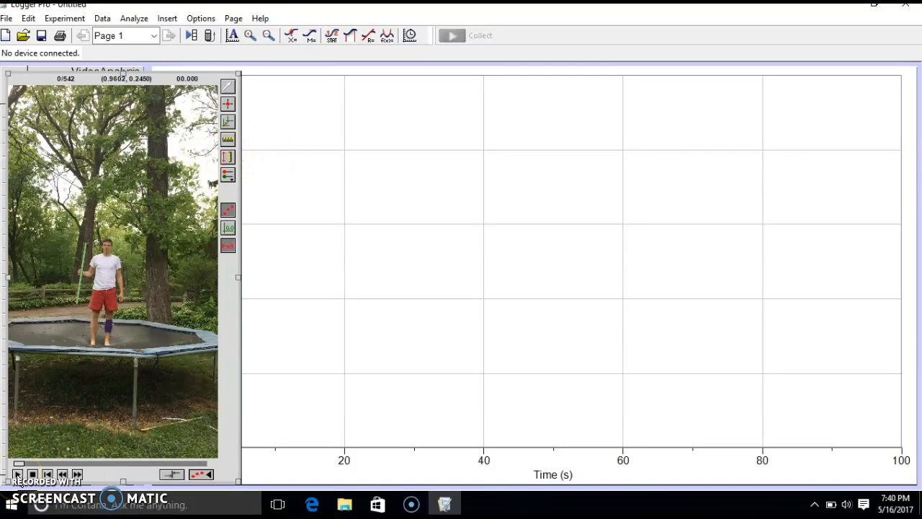
Play the opening part of the movie to preview the trampoline jumps, and rewind to before the jumping starts.
{"action": "left_click", "coordinate": [18, 475]}
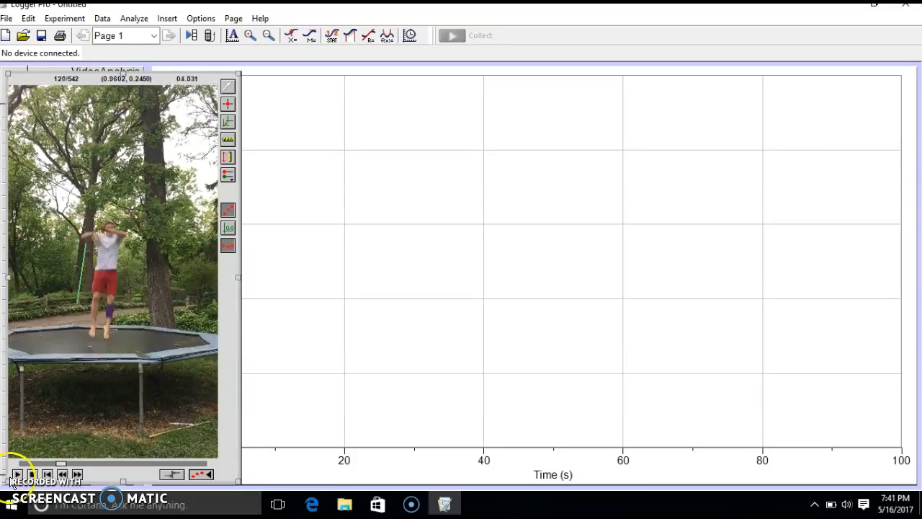
{"action": "left_click_drag", "start_coordinate": [79, 465], "coordinate": [36, 464]}
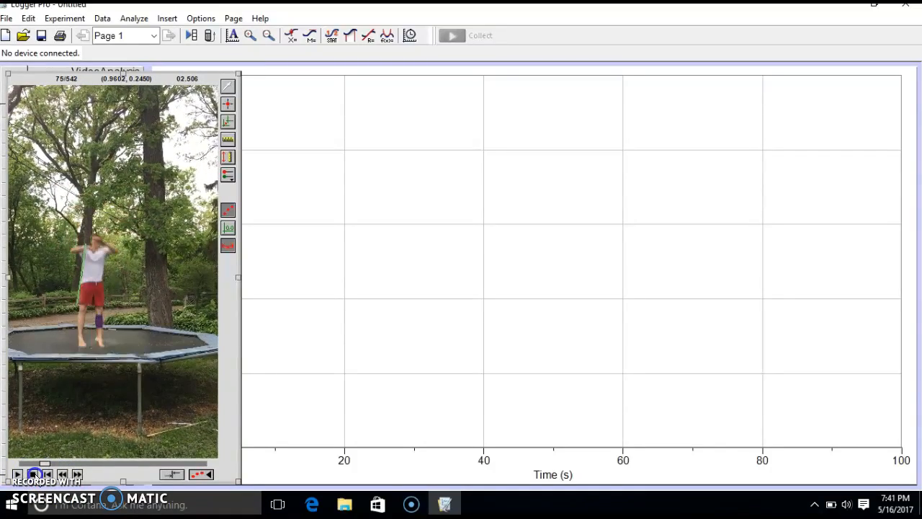
{"action": "left_click_drag", "start_coordinate": [43, 464], "coordinate": [31, 465]}
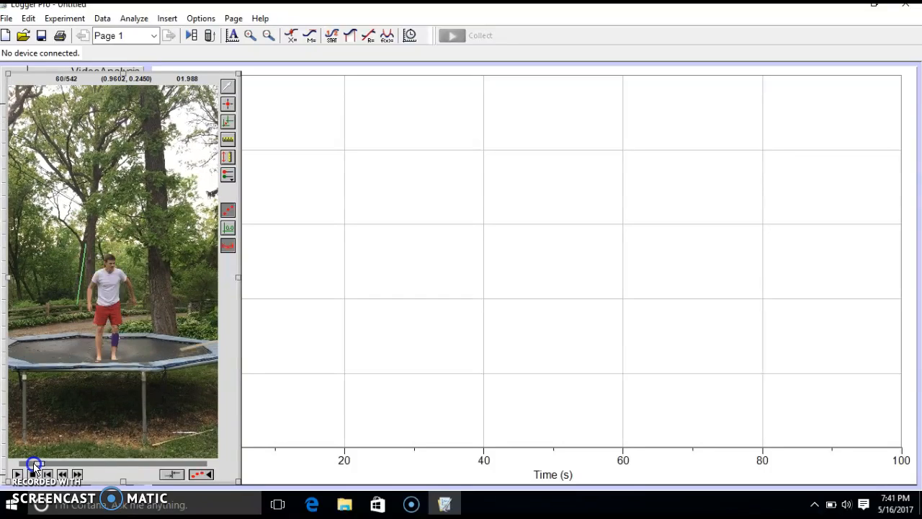
Advance the movie frame by frame and fine-tune back to frame 69, where the man is crouching in mid-air.
{"action": "left_click", "coordinate": [77, 474]}
{"action": "left_click", "coordinate": [78, 474]}
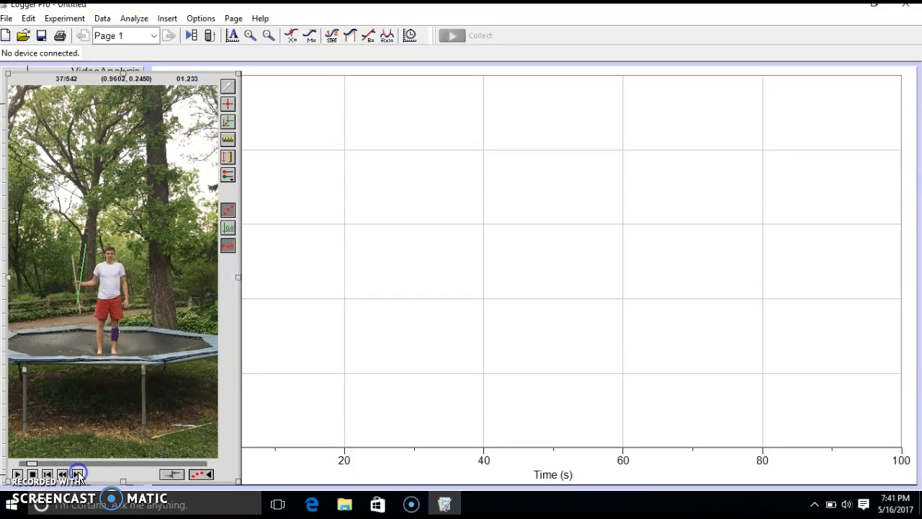
{"action": "left_click", "coordinate": [78, 474]}
{"action": "left_click", "coordinate": [77, 474]}
{"action": "left_click", "coordinate": [78, 474]}
{"action": "left_click", "coordinate": [78, 474]}
{"action": "left_click", "coordinate": [78, 474]}
{"action": "left_click", "coordinate": [78, 474]}
{"action": "left_click", "coordinate": [78, 474]}
{"action": "left_click", "coordinate": [77, 474]}
{"action": "left_click", "coordinate": [78, 474]}
{"action": "left_click", "coordinate": [78, 474]}
{"action": "left_click", "coordinate": [78, 474]}
{"action": "left_click", "coordinate": [78, 474]}
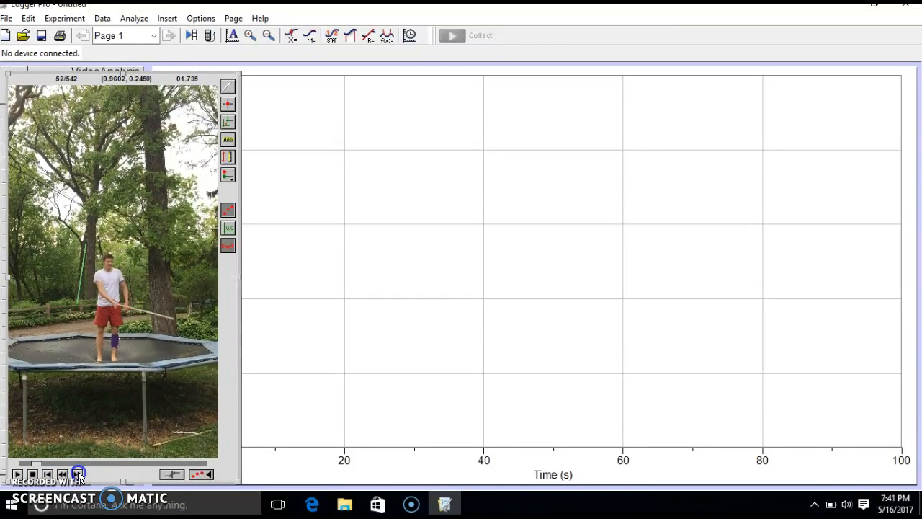
{"action": "left_click", "coordinate": [78, 474]}
{"action": "left_click", "coordinate": [78, 474]}
{"action": "left_click", "coordinate": [78, 474]}
{"action": "left_click", "coordinate": [78, 474]}
{"action": "left_click", "coordinate": [78, 474]}
{"action": "left_click", "coordinate": [78, 474]}
{"action": "left_click", "coordinate": [78, 474]}
{"action": "left_click", "coordinate": [78, 474]}
{"action": "left_click", "coordinate": [63, 473]}
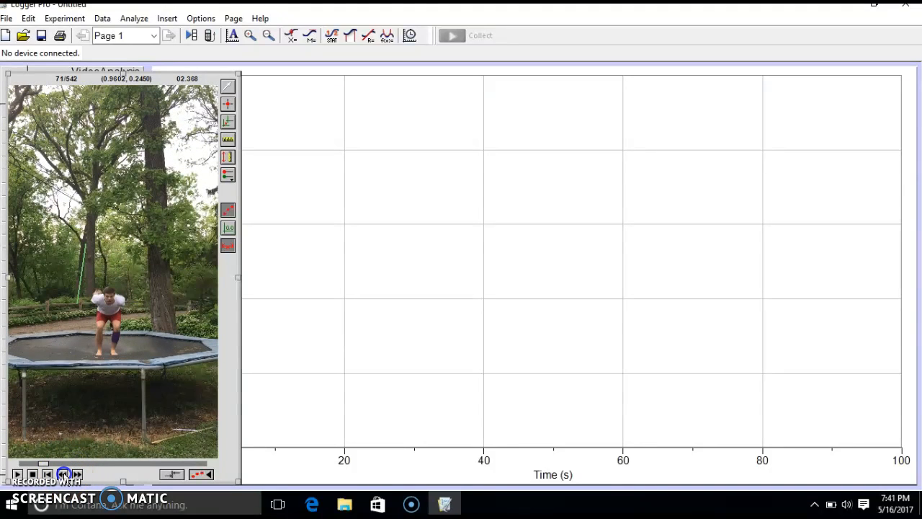
{"action": "left_click", "coordinate": [63, 474]}
{"action": "left_click", "coordinate": [63, 473]}
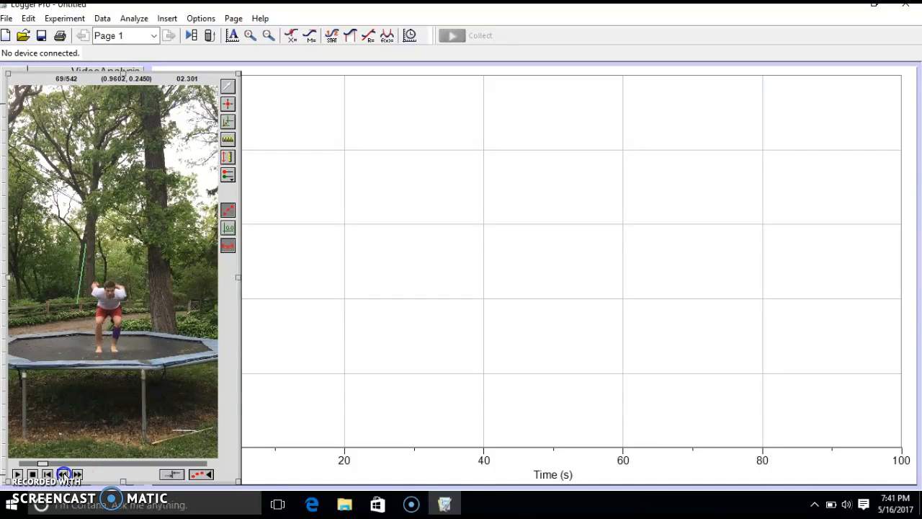
{"action": "left_click", "coordinate": [63, 474]}
{"action": "left_click", "coordinate": [78, 474]}
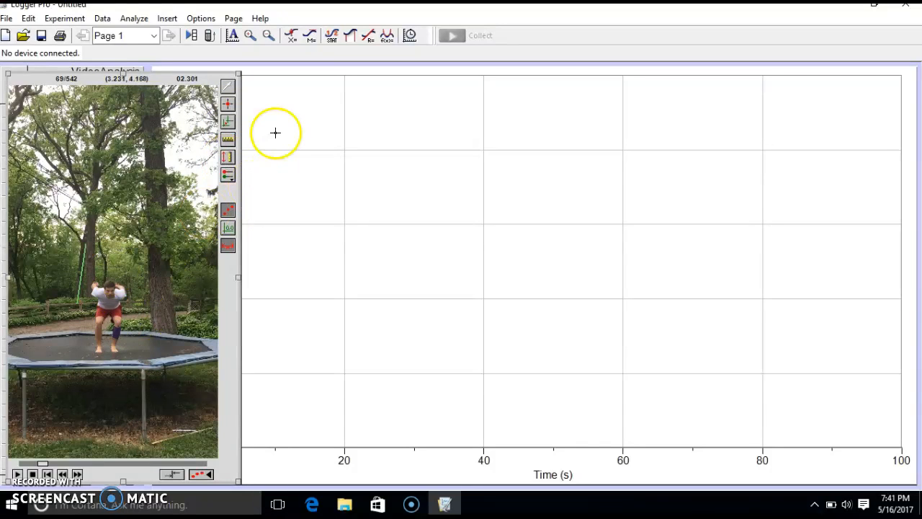
Place the coordinate origin at the man's waist and rotate the axes so the positive x-axis points straight up.
{"action": "left_click", "coordinate": [228, 122]}
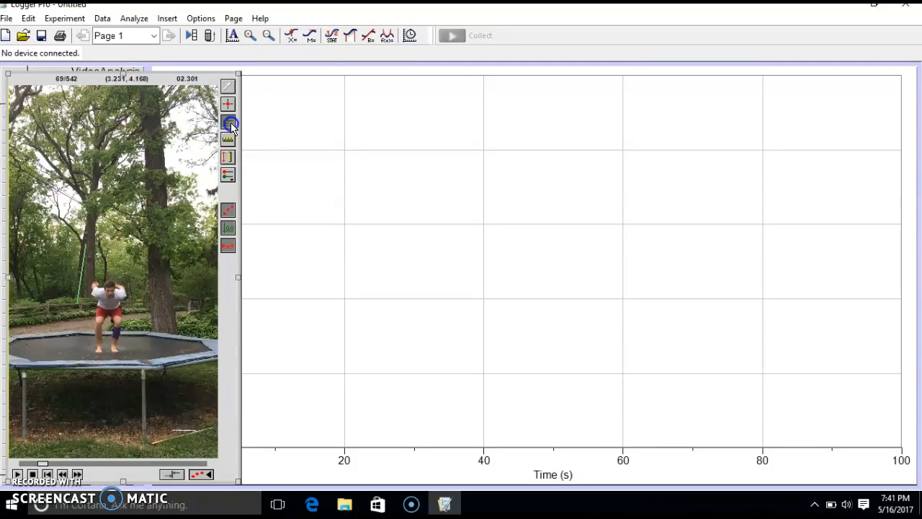
{"action": "left_click", "coordinate": [109, 305]}
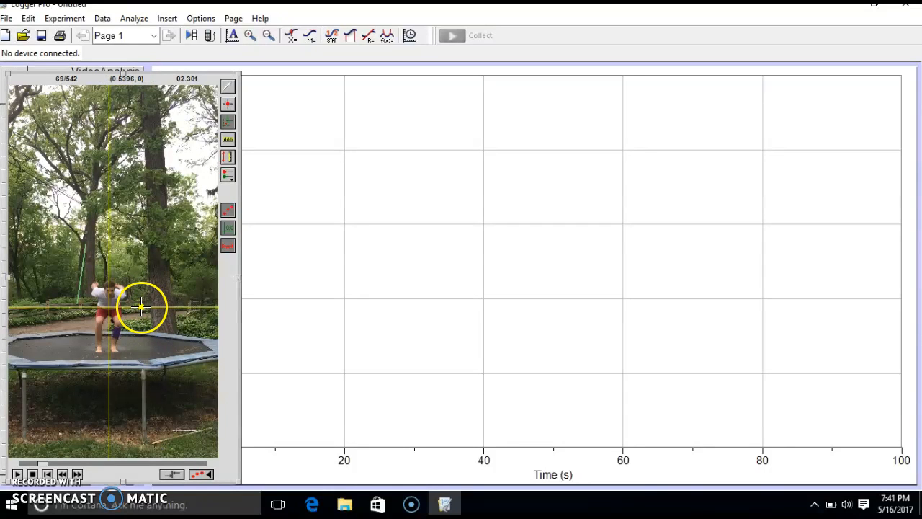
{"action": "left_click_drag", "start_coordinate": [144, 307], "coordinate": [108, 275]}
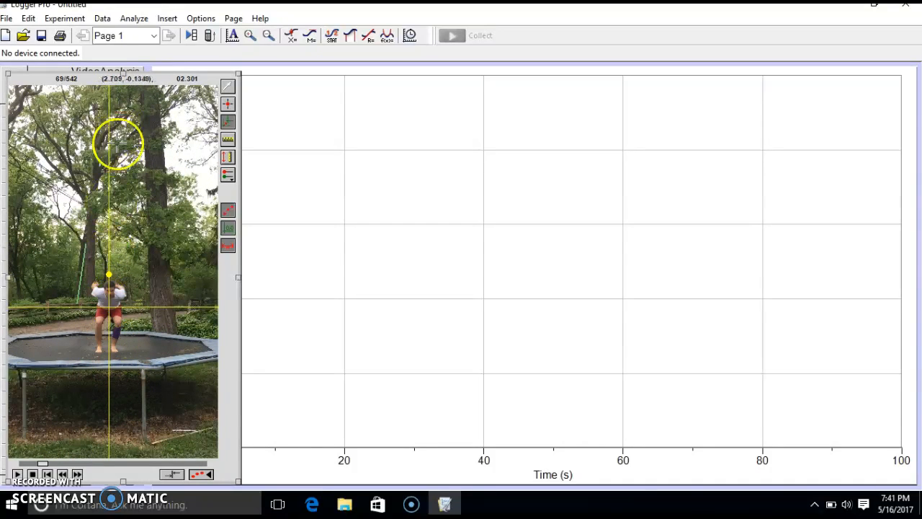
Add tracking points at the man's waist on frames 69 through 73.
{"action": "left_click", "coordinate": [228, 106]}
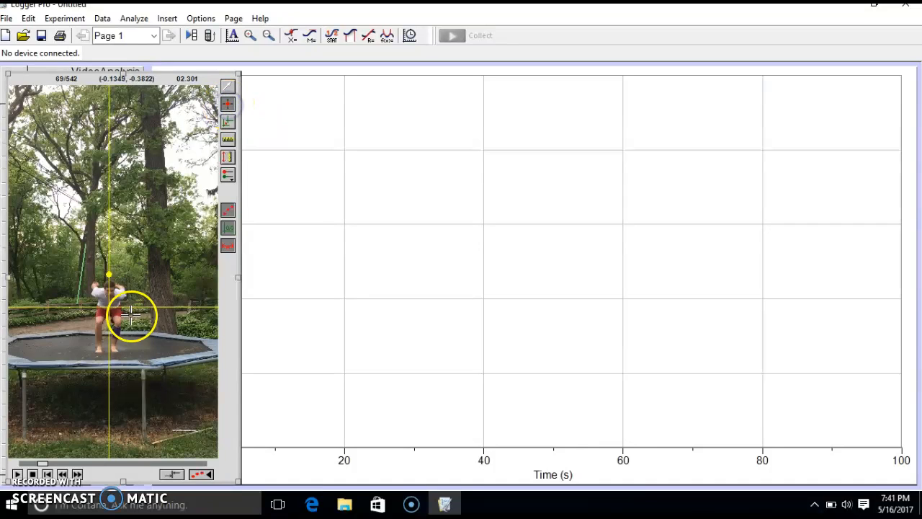
{"action": "left_click", "coordinate": [106, 305]}
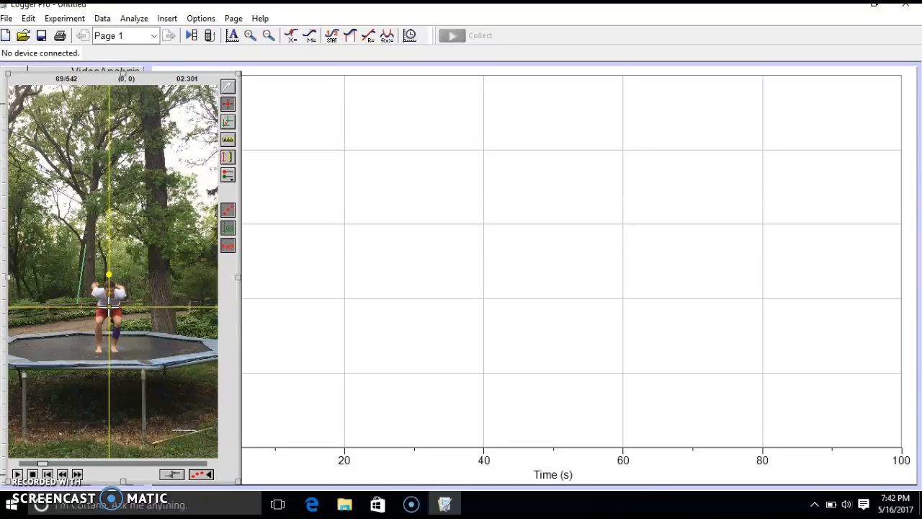
{"action": "left_click", "coordinate": [108, 305]}
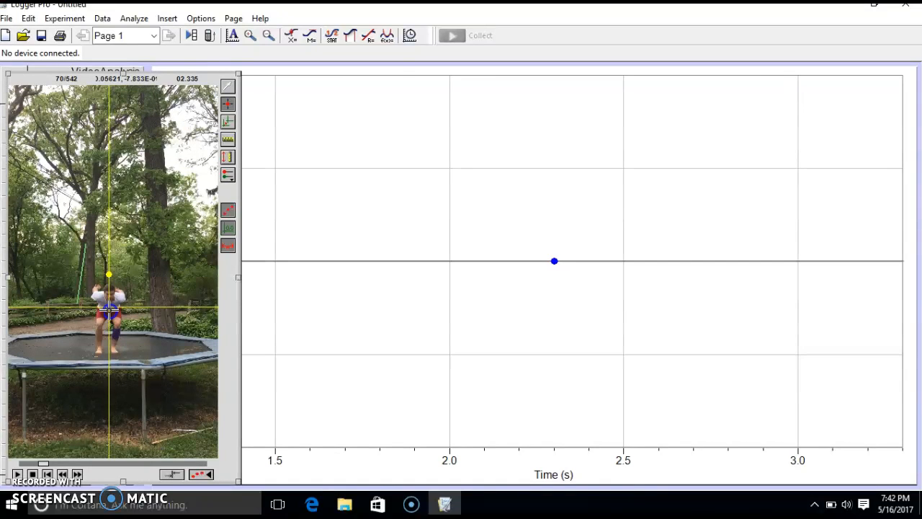
{"action": "left_click", "coordinate": [109, 309]}
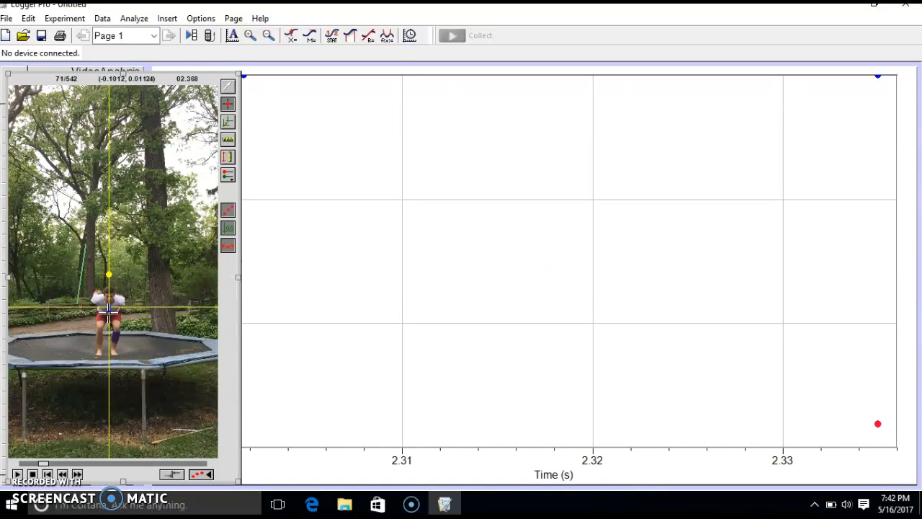
{"action": "left_click", "coordinate": [108, 310]}
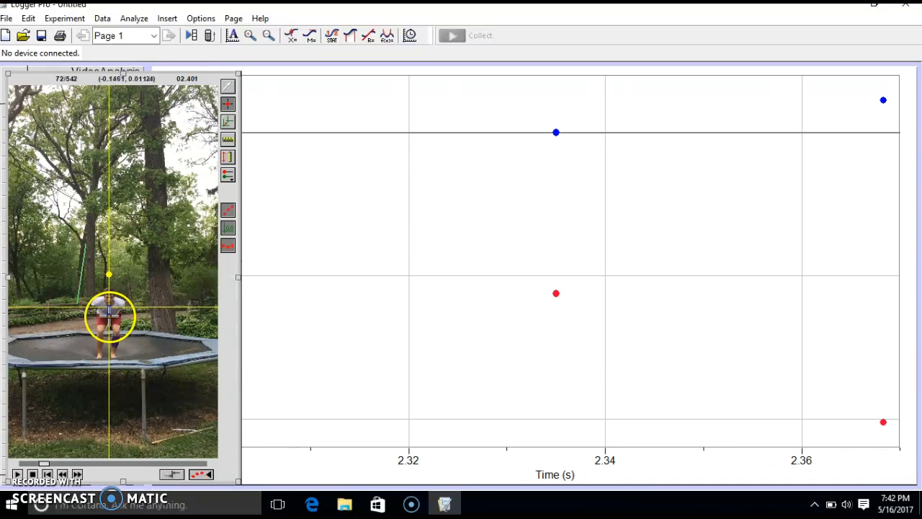
{"action": "left_click", "coordinate": [109, 313]}
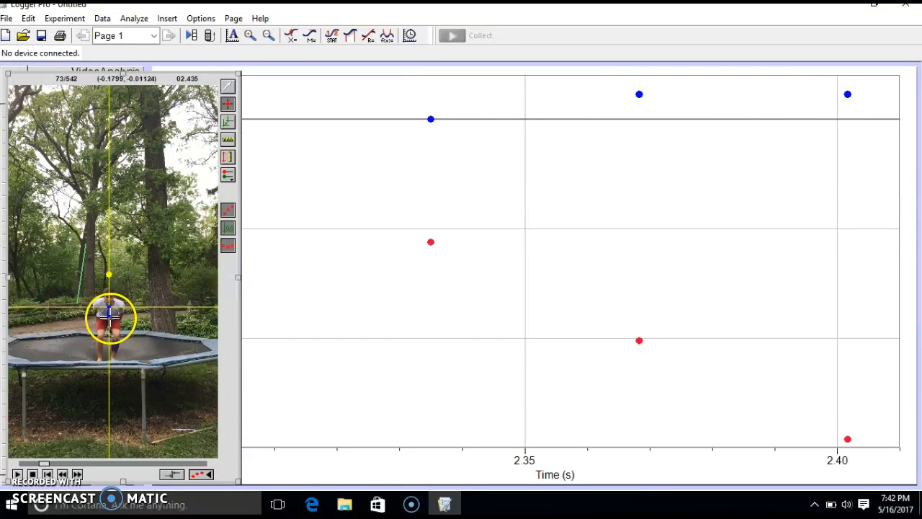
{"action": "left_click", "coordinate": [108, 313]}
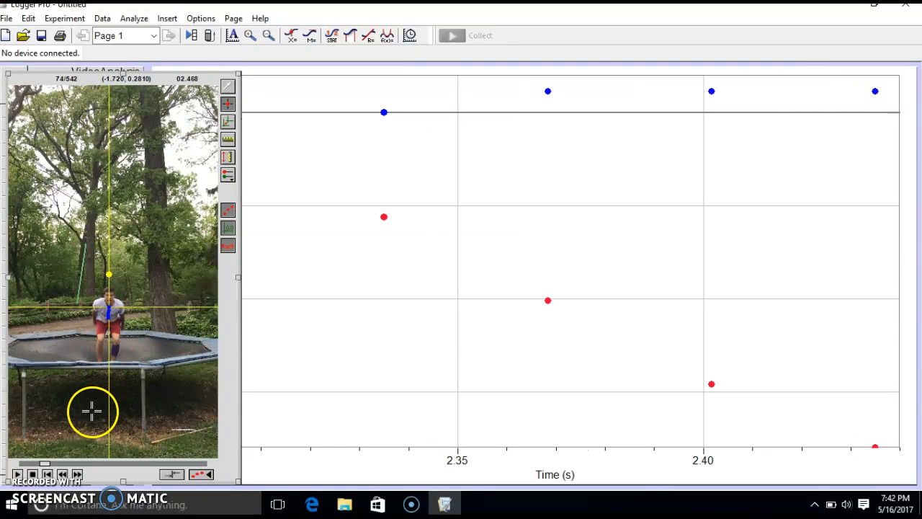
Continue tracking the man's waist on frames 76, 78, 79 and 80, skipping frames 74, 75 and 77.
{"action": "left_click", "coordinate": [78, 476]}
{"action": "left_click", "coordinate": [77, 476]}
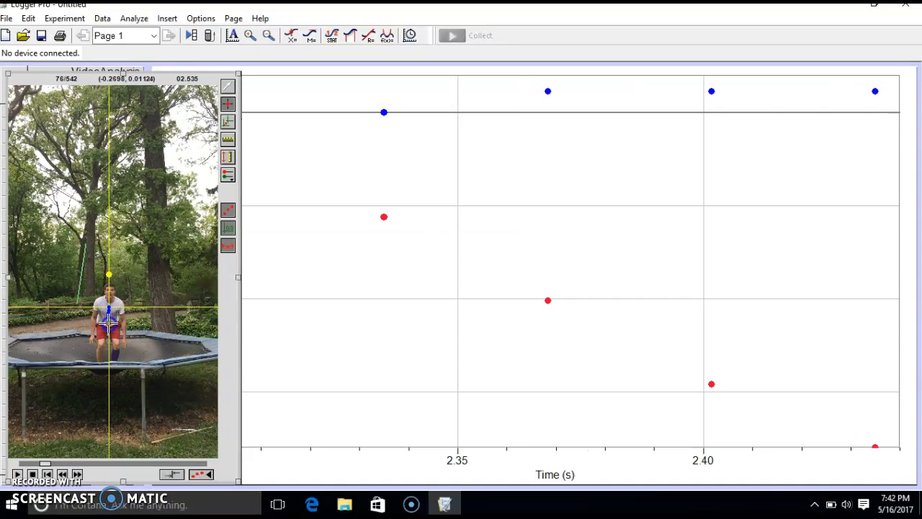
{"action": "left_click", "coordinate": [108, 324]}
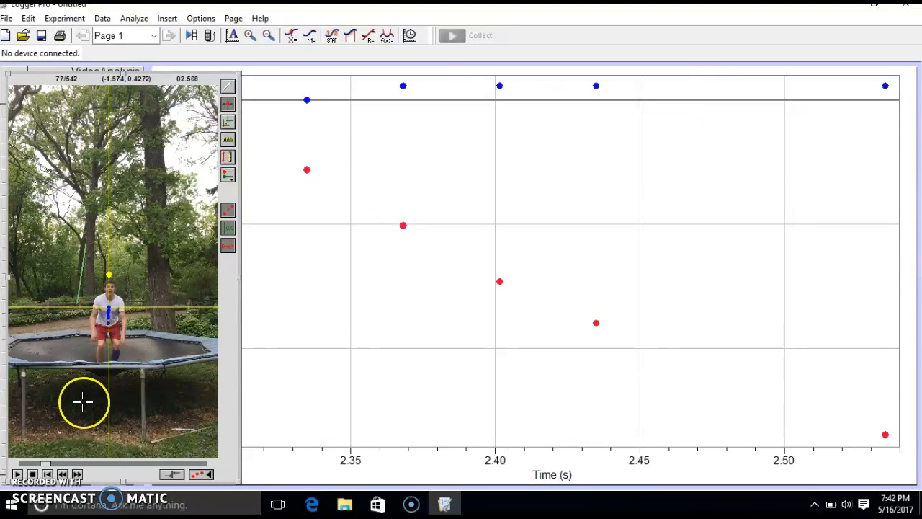
{"action": "left_click", "coordinate": [77, 476]}
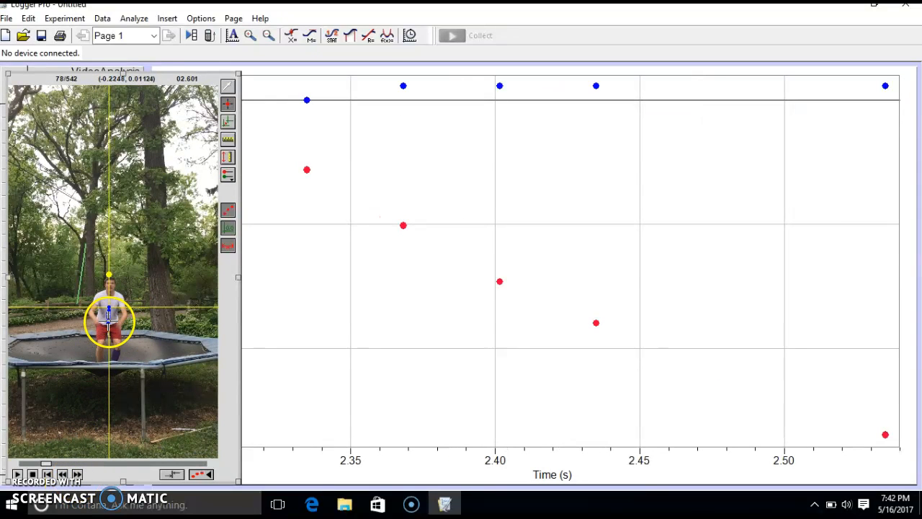
{"action": "left_click", "coordinate": [108, 316]}
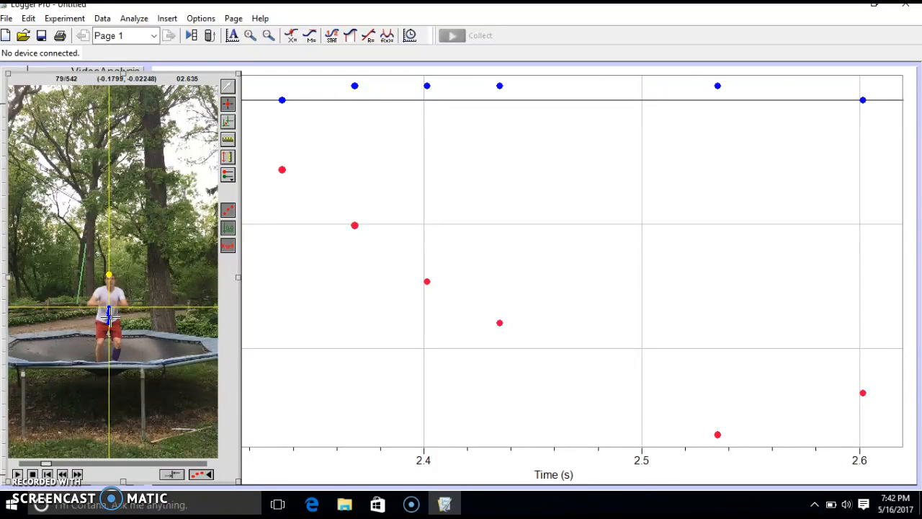
{"action": "left_click", "coordinate": [108, 313]}
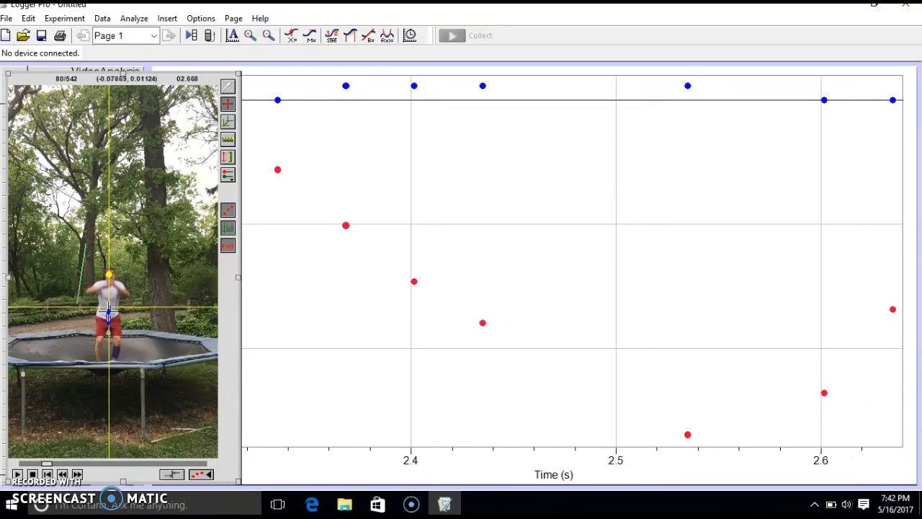
{"action": "left_click", "coordinate": [108, 313]}
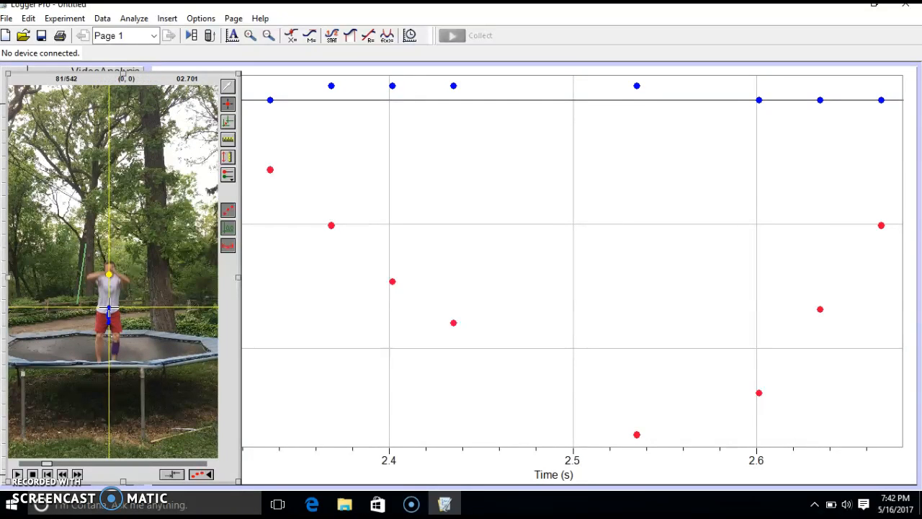
Add tracking points at the man's waist on each frame from 81 through 91.
{"action": "left_click", "coordinate": [108, 311]}
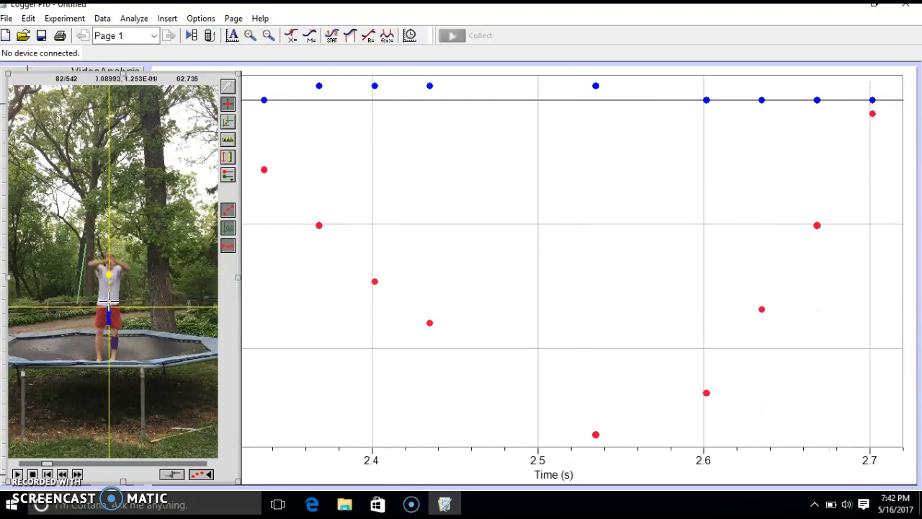
{"action": "left_click", "coordinate": [109, 294]}
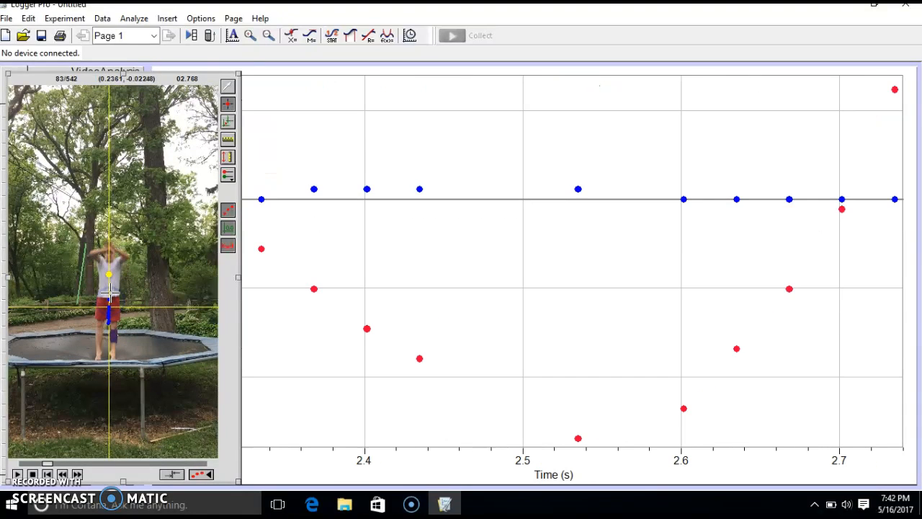
{"action": "left_click", "coordinate": [109, 288]}
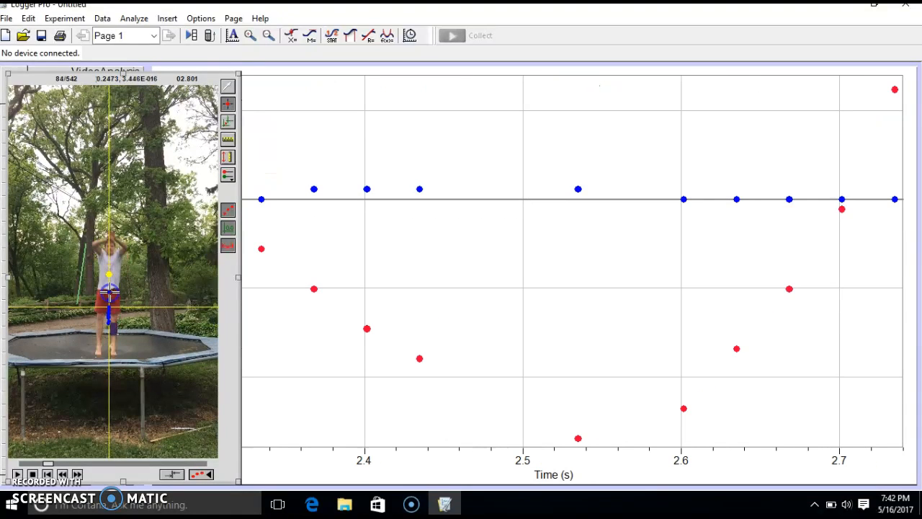
{"action": "left_click", "coordinate": [108, 282]}
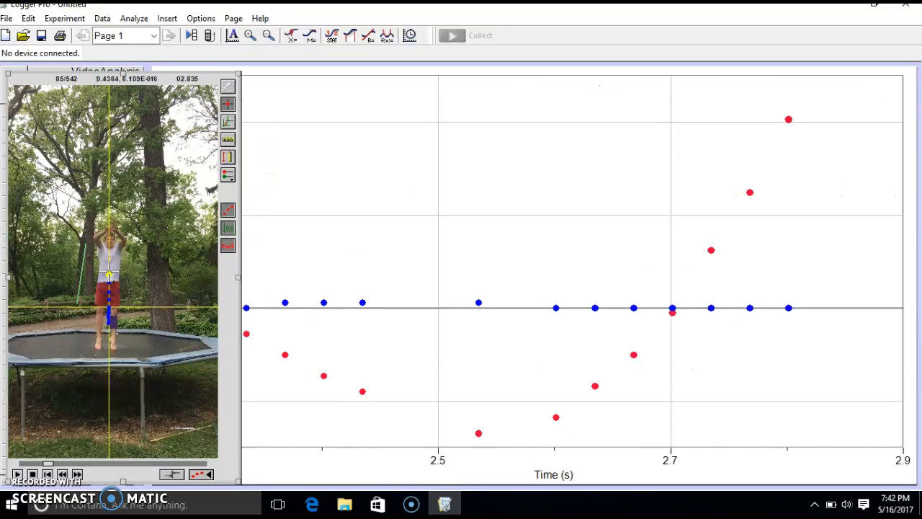
{"action": "left_click", "coordinate": [109, 276]}
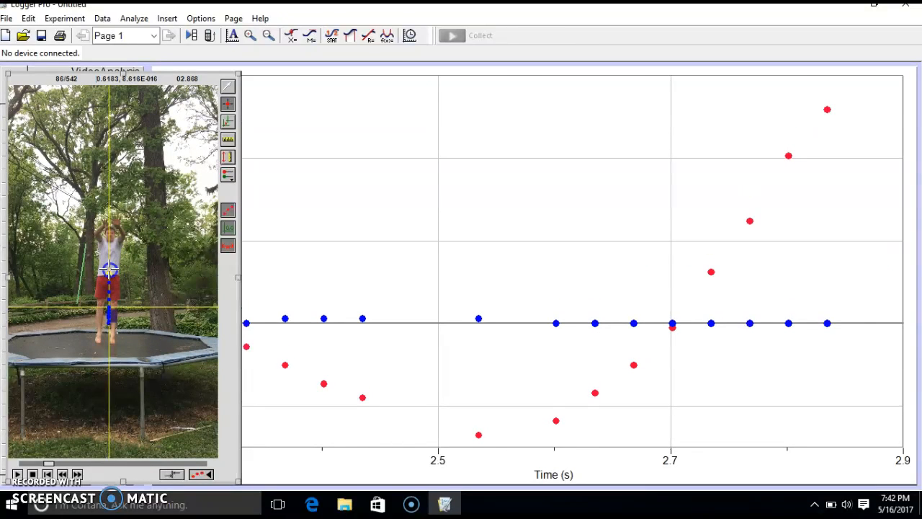
{"action": "left_click", "coordinate": [109, 270]}
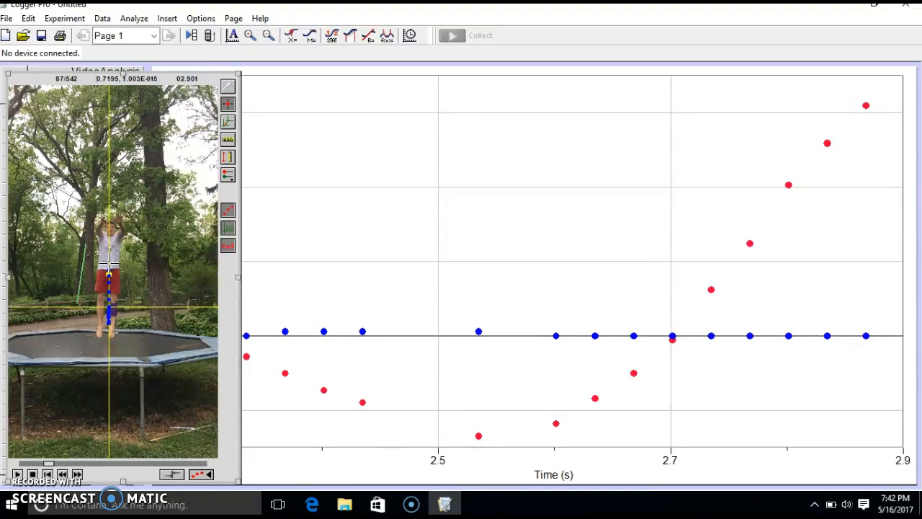
{"action": "left_click", "coordinate": [108, 266]}
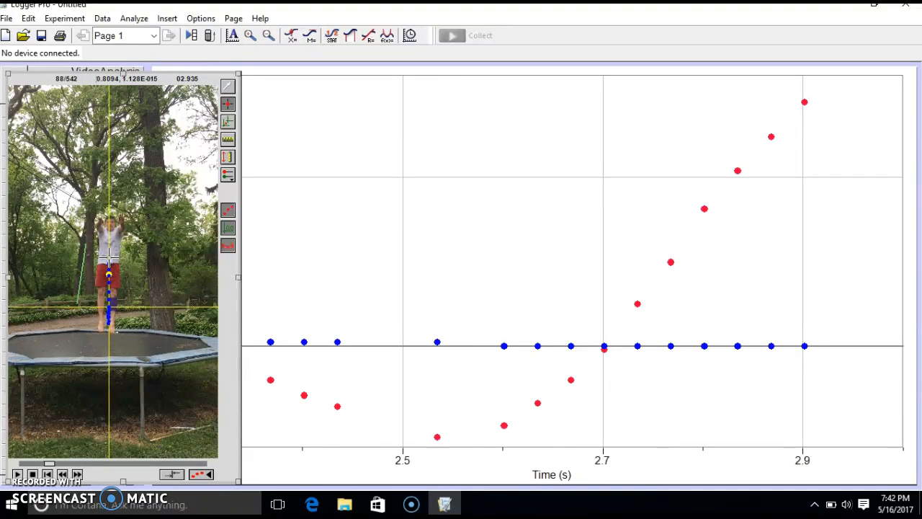
{"action": "left_click", "coordinate": [109, 261]}
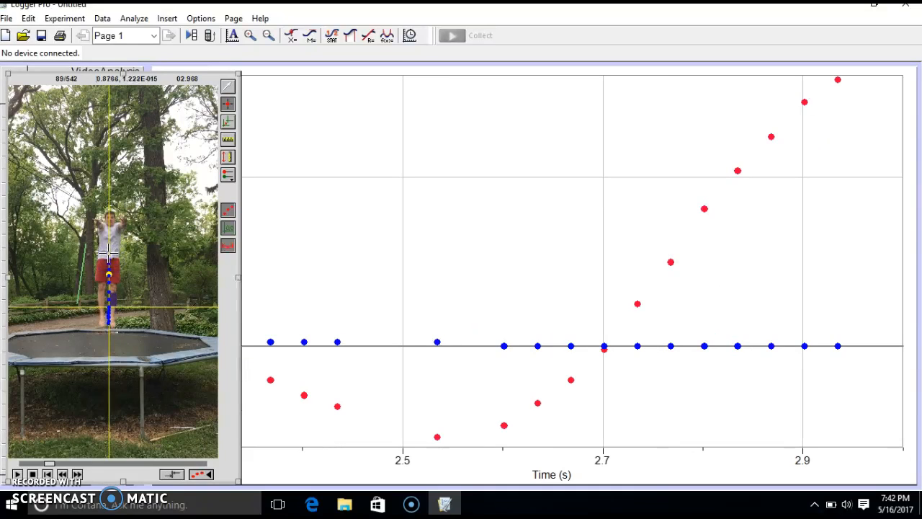
{"action": "left_click", "coordinate": [108, 251]}
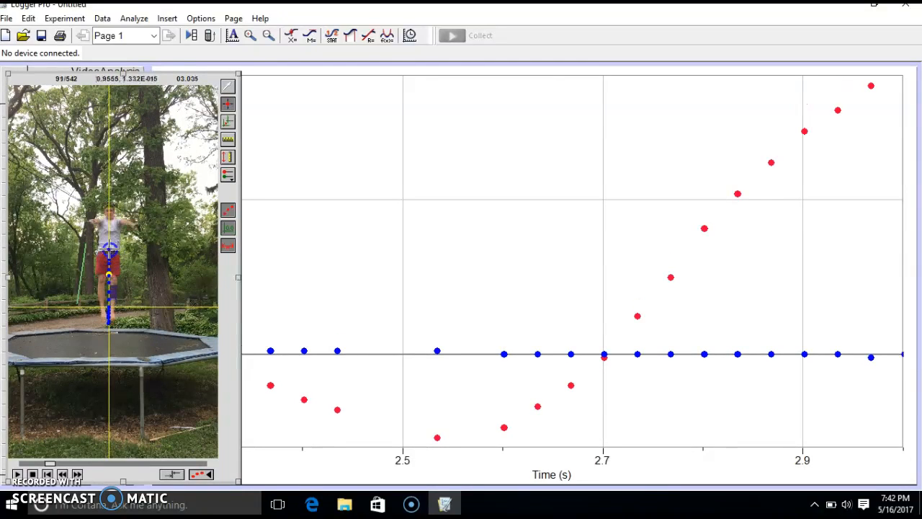
{"action": "left_click", "coordinate": [109, 249]}
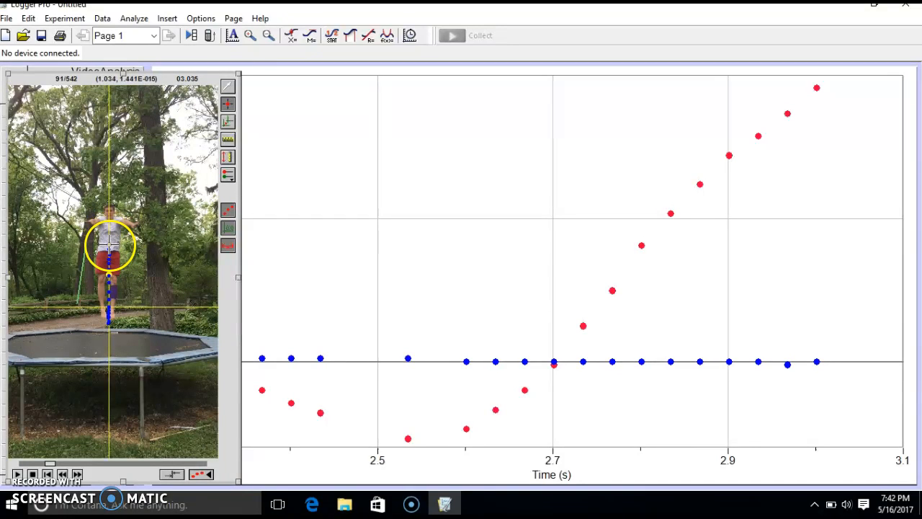
{"action": "left_click", "coordinate": [108, 250]}
Resize the movie so the graph's vertical axis is uncovered, and plot only X against time.
{"action": "left_click_drag", "start_coordinate": [233, 276], "coordinate": [134, 281]}
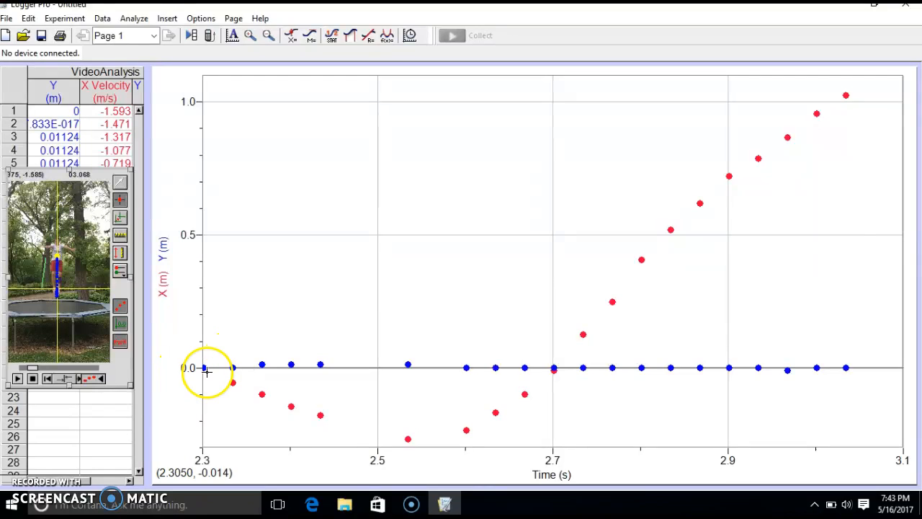
{"action": "left_click", "coordinate": [165, 261]}
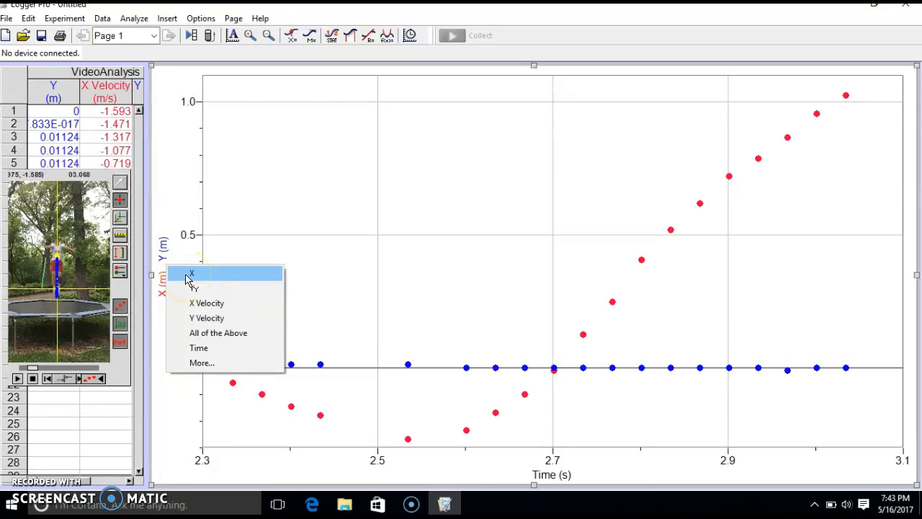
{"action": "left_click", "coordinate": [185, 274]}
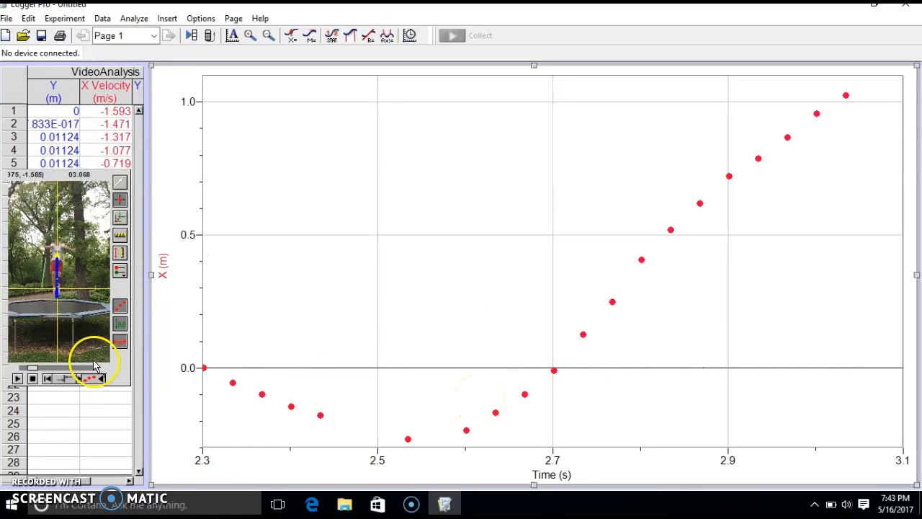
{"action": "left_click_drag", "start_coordinate": [131, 386], "coordinate": [246, 465]}
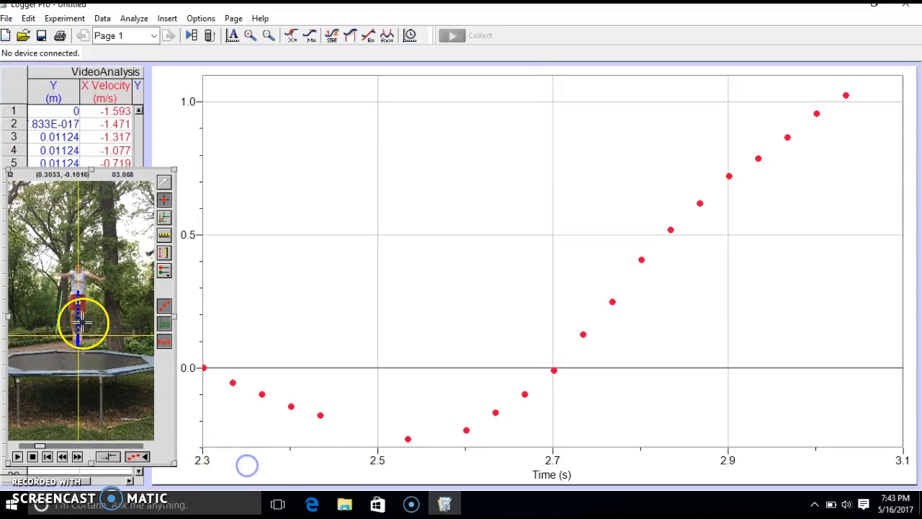
Switch to File Explorer and open Trampoline Jump from Desktop > Physics 10 - 2016_17 > Unit 9 - Final Project in an additional copy of Logger Pro.
{"action": "left_click", "coordinate": [344, 504]}
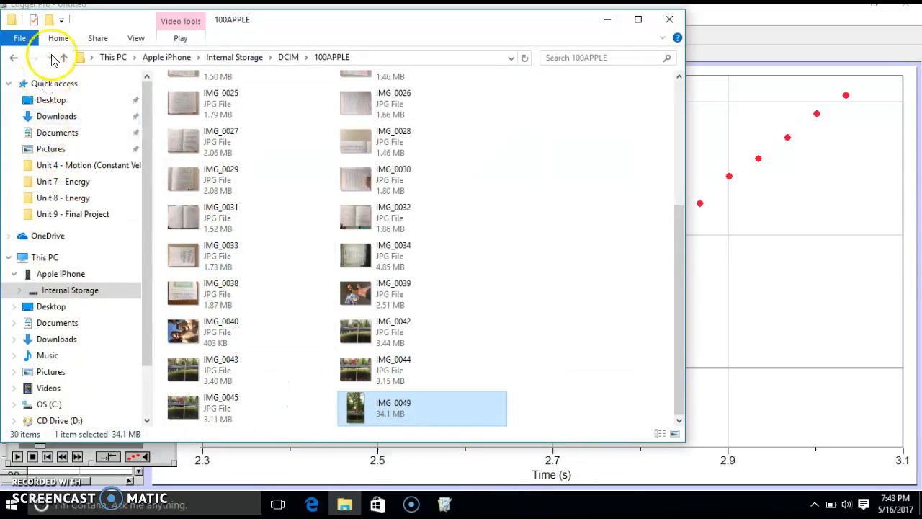
{"action": "left_click", "coordinate": [52, 101]}
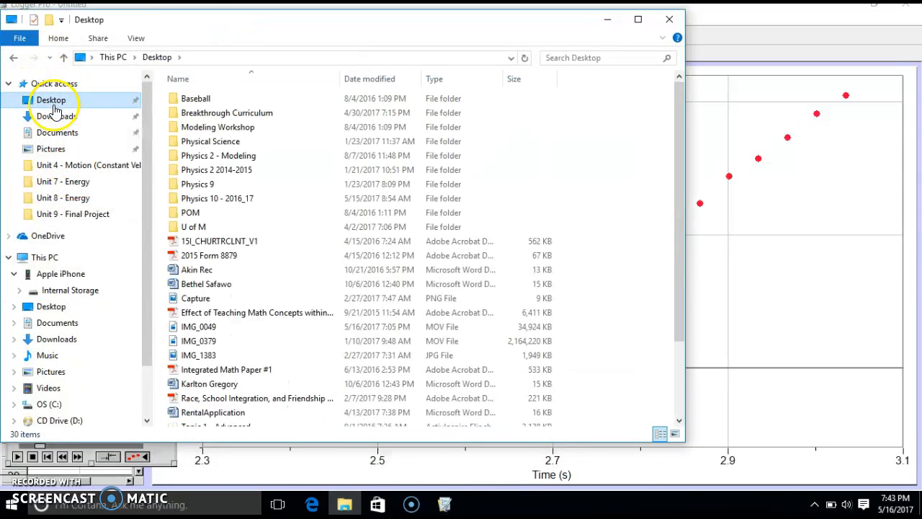
{"action": "double_click", "coordinate": [232, 205]}
{"action": "double_click", "coordinate": [225, 271]}
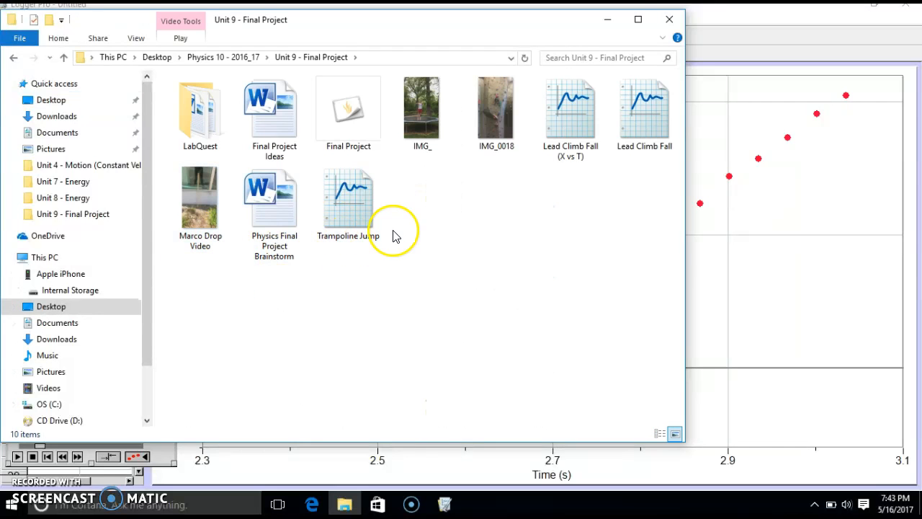
{"action": "double_click", "coordinate": [344, 209]}
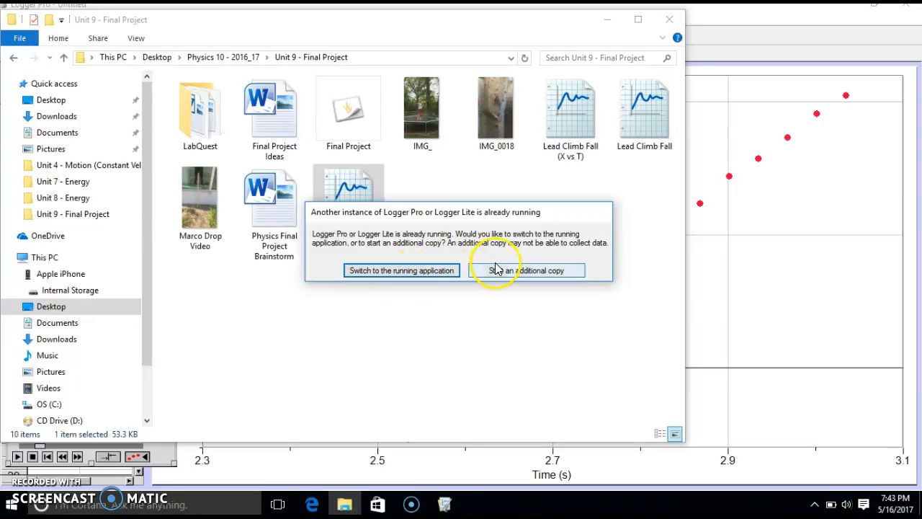
{"action": "left_click", "coordinate": [489, 274]}
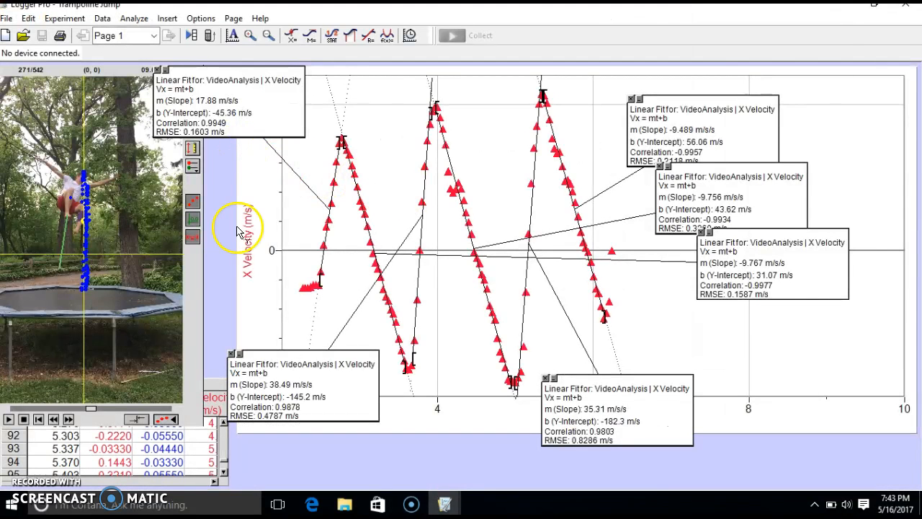
Change the graph's vertical axis from X Velocity to X.
{"action": "left_click", "coordinate": [238, 231]}
{"action": "left_click", "coordinate": [266, 238]}
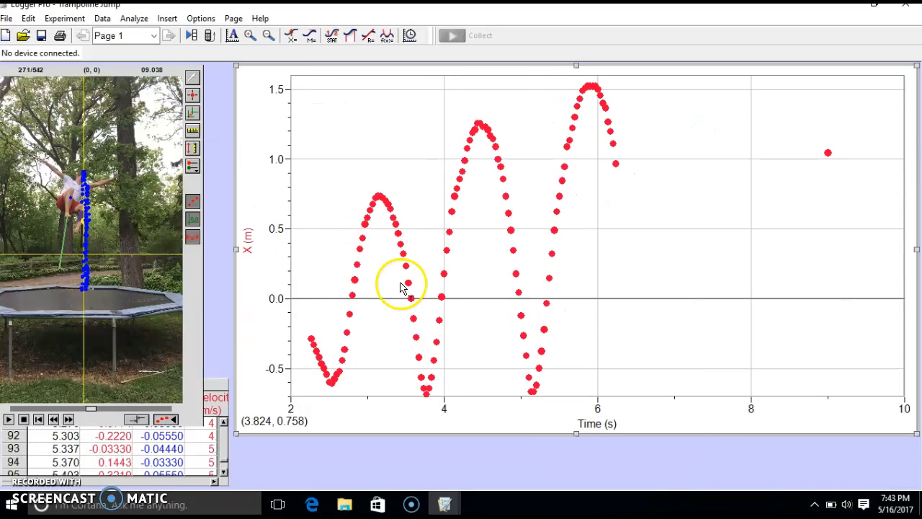
Rewind the movie and replay the jumps to compare the man's motion with the position graph.
{"action": "left_click", "coordinate": [54, 420]}
{"action": "left_click", "coordinate": [55, 420]}
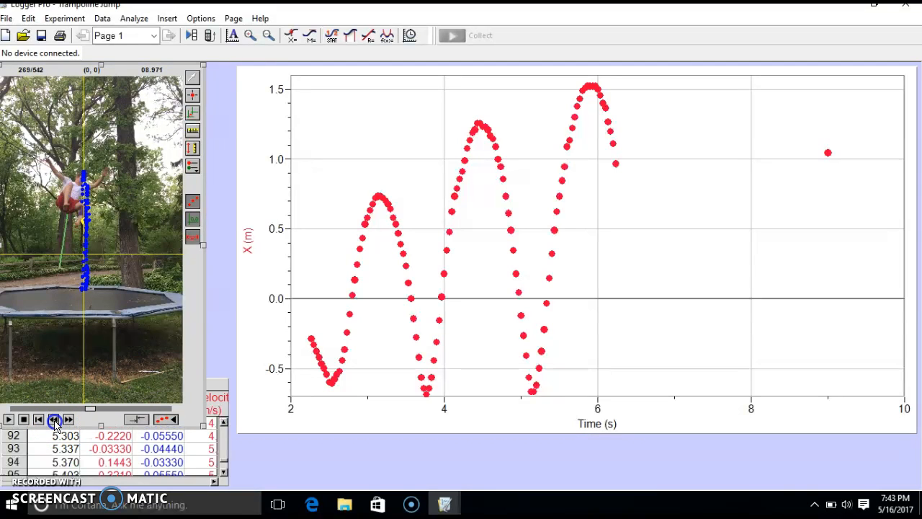
{"action": "left_click", "coordinate": [54, 420]}
{"action": "left_click", "coordinate": [55, 420]}
{"action": "left_click", "coordinate": [54, 420]}
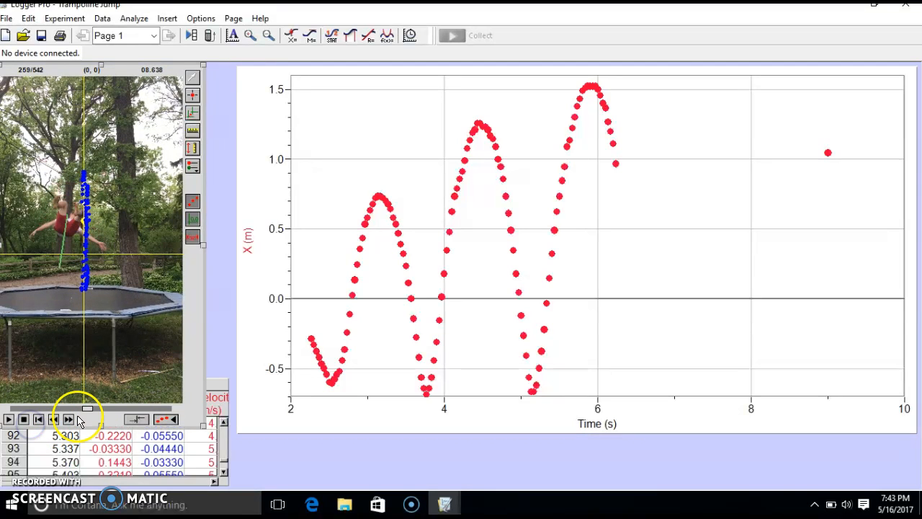
{"action": "left_click_drag", "start_coordinate": [88, 410], "coordinate": [10, 411]}
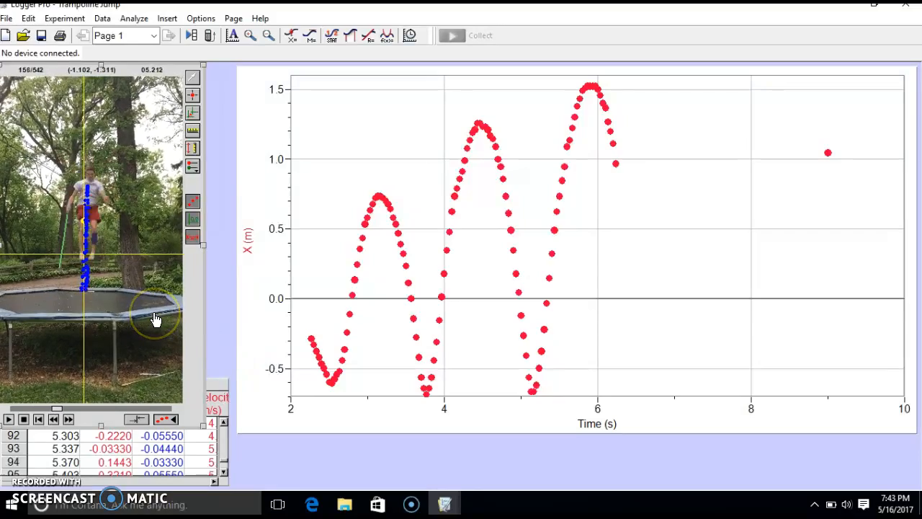
{"action": "left_click", "coordinate": [23, 419]}
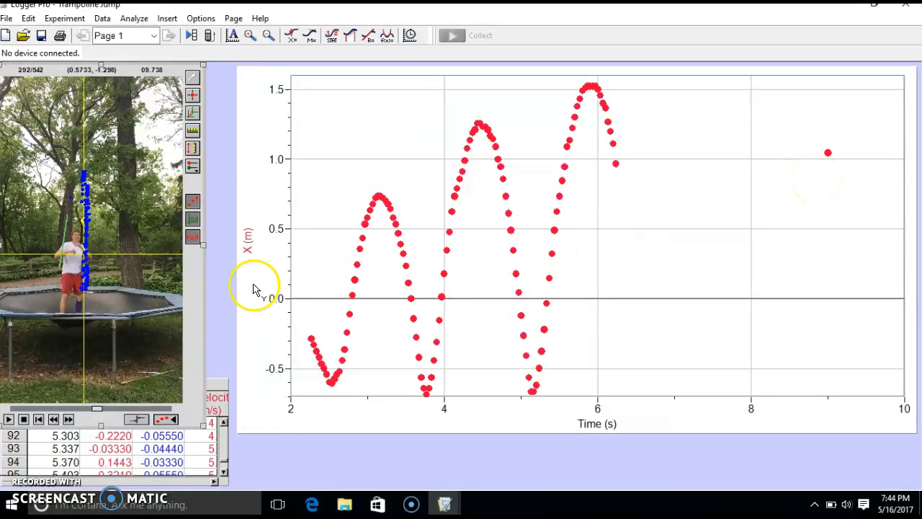
Auto-arrange the page objects and plot X Velocity on the graph's vertical axis.
{"action": "left_click", "coordinate": [232, 19]}
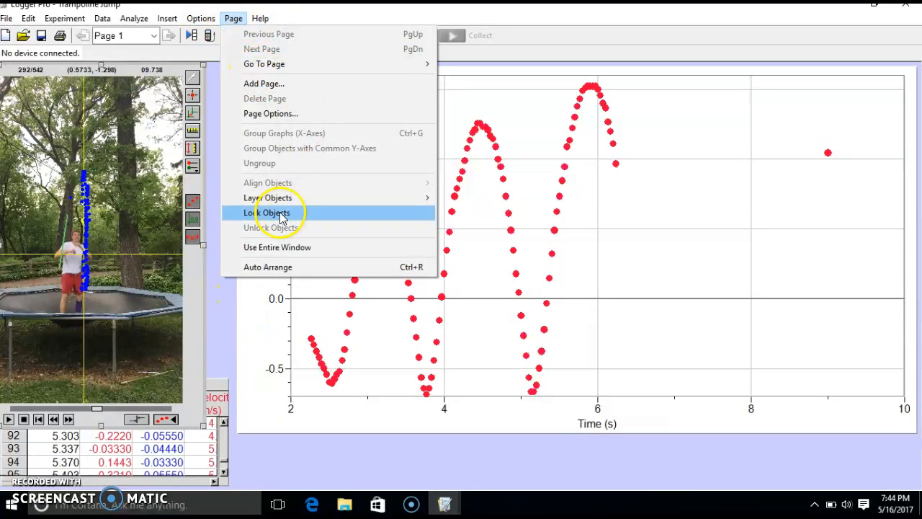
{"action": "left_click", "coordinate": [270, 268]}
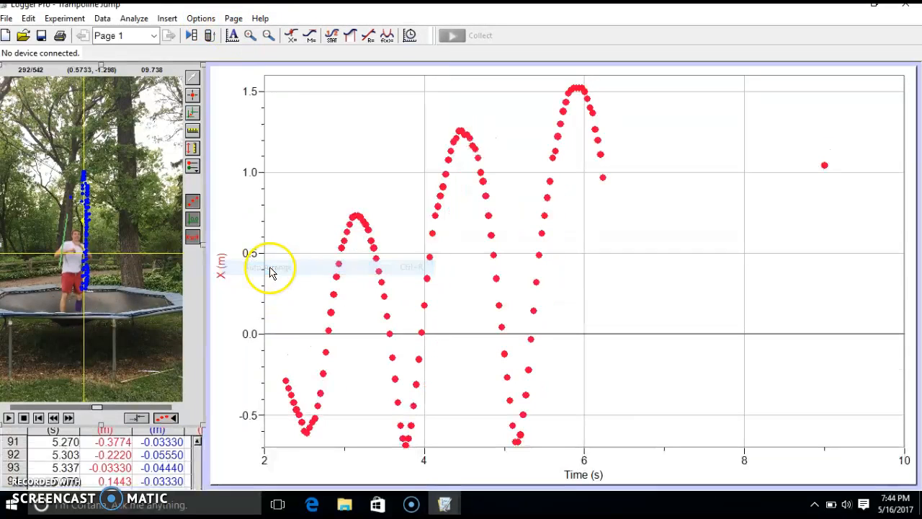
{"action": "left_click", "coordinate": [223, 266]}
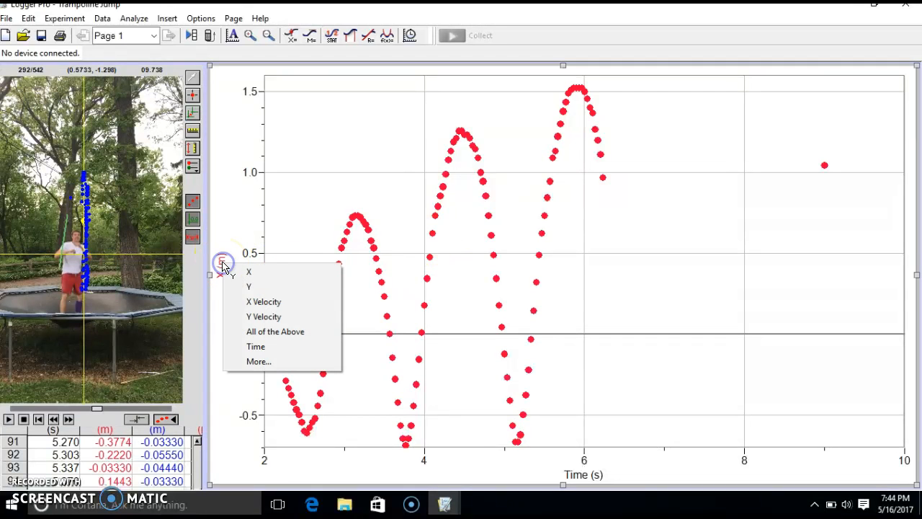
{"action": "left_click", "coordinate": [247, 302]}
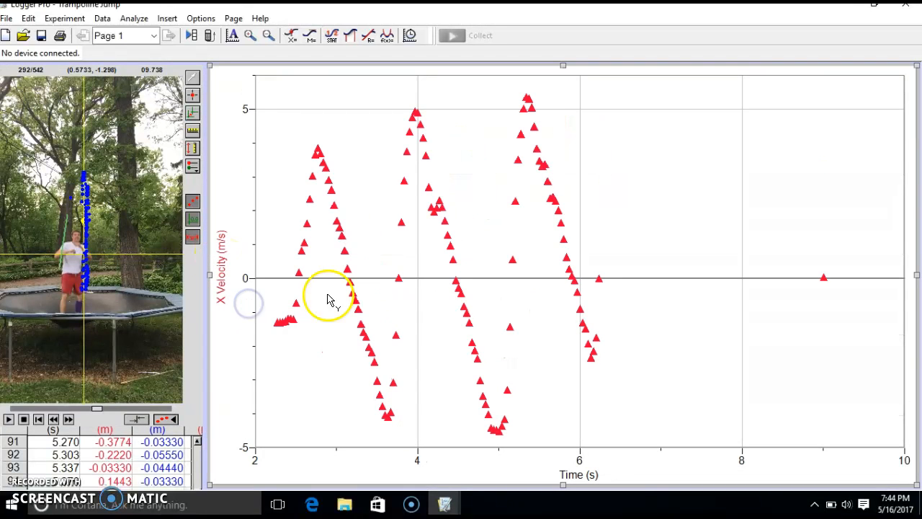
Apply a linear fit to the first rising velocity segment, about 2.5 to 2.75 s, and move its results box over the movie.
{"action": "left_click", "coordinate": [292, 321]}
{"action": "left_click_drag", "start_coordinate": [295, 319], "coordinate": [315, 317]}
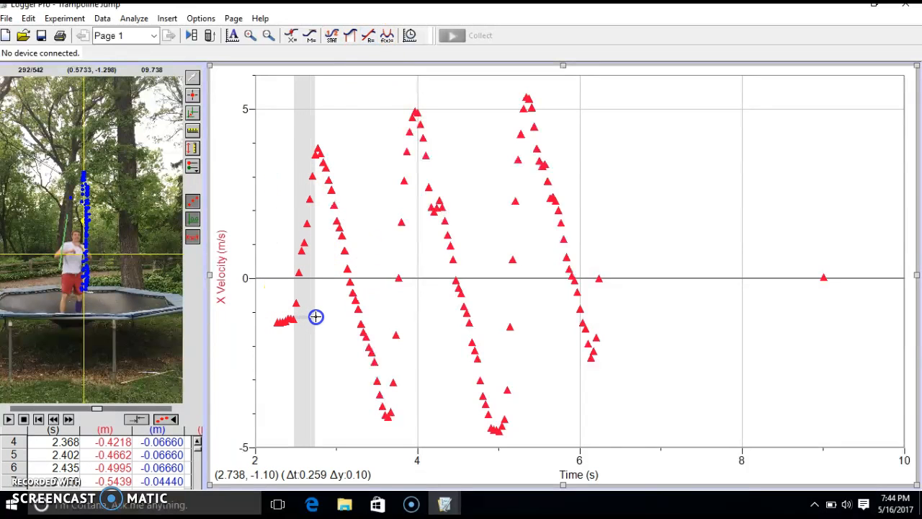
{"action": "left_click", "coordinate": [372, 43]}
{"action": "mouse_move", "coordinate": [337, 233]}
{"action": "left_mouse_down"}
{"action": "mouse_move", "coordinate": [230, 186]}
{"action": "mouse_move", "coordinate": [189, 139]}
{"action": "left_mouse_up"}
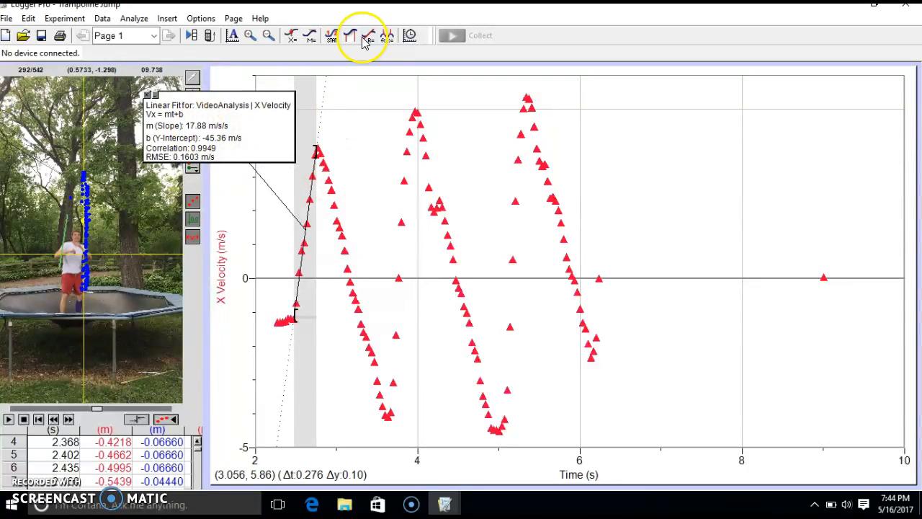
Apply a linear fit to the first falling velocity segment, about 2.8 to 3.6 s, and move its results box below the curve.
{"action": "left_click_drag", "start_coordinate": [319, 164], "coordinate": [385, 188]}
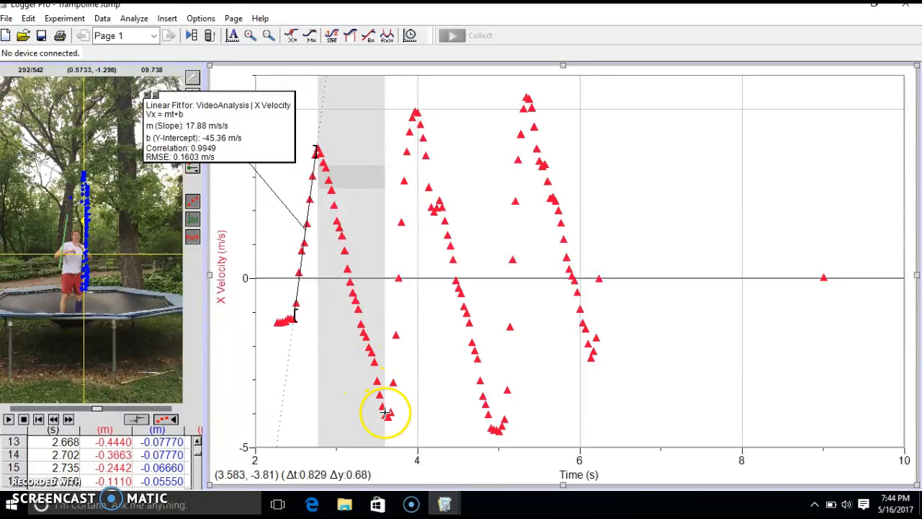
{"action": "left_click", "coordinate": [302, 269]}
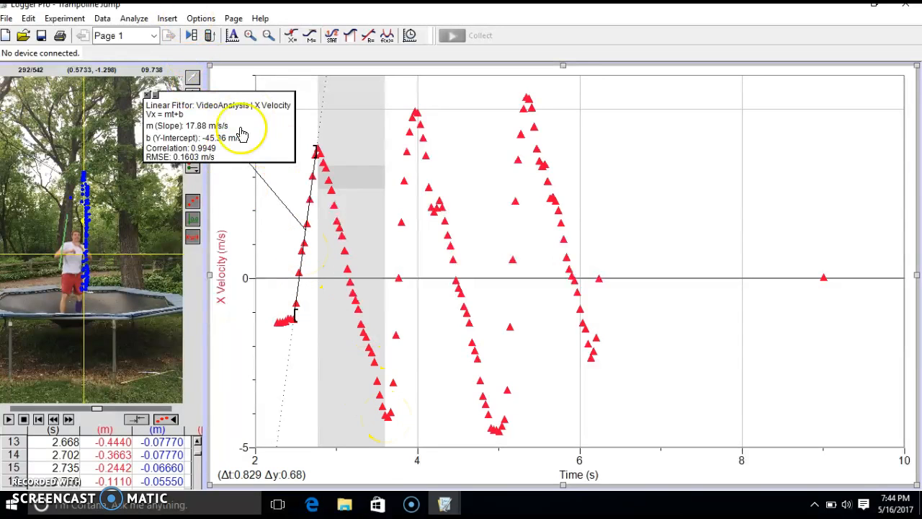
{"action": "left_click", "coordinate": [371, 37]}
{"action": "left_click_drag", "start_coordinate": [380, 205], "coordinate": [294, 420]}
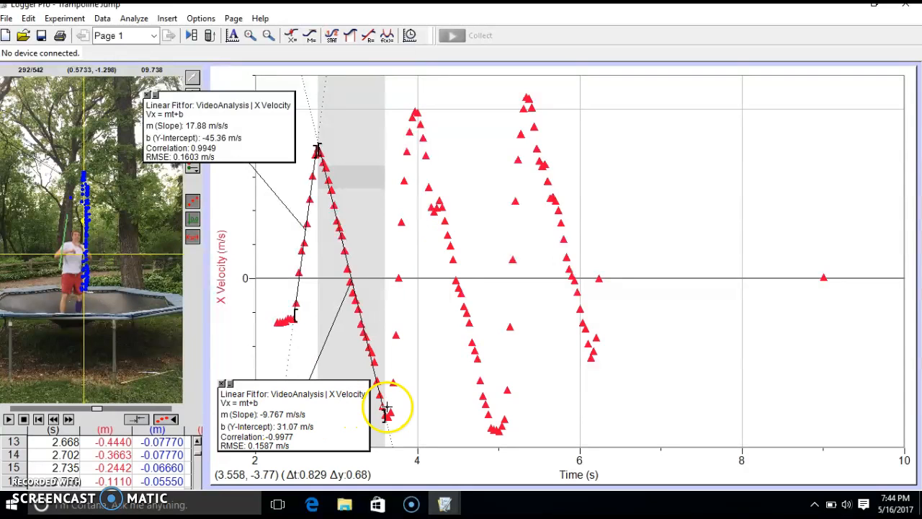
Apply a linear fit to the second rising velocity segment, about 3.6 to 3.95 s, and move its results box beyond the last peak.
{"action": "left_click_drag", "start_coordinate": [387, 414], "coordinate": [416, 416]}
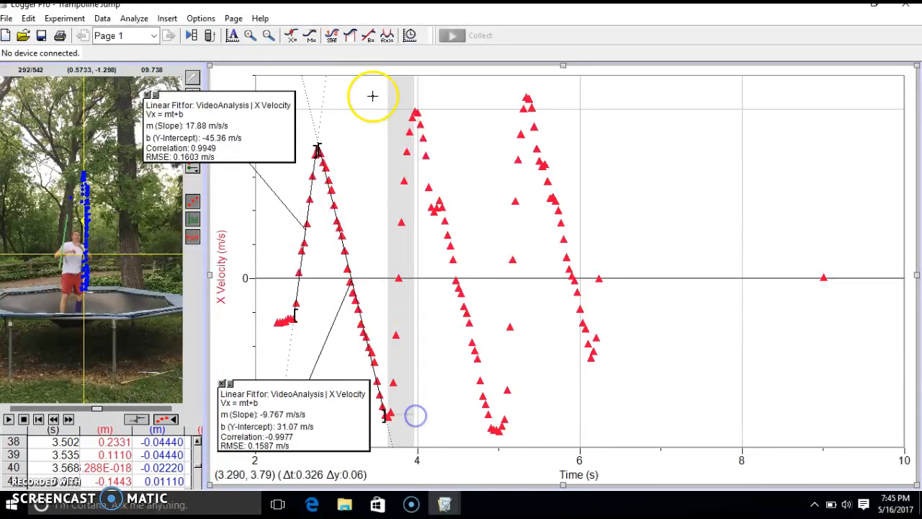
{"action": "left_click", "coordinate": [370, 36]}
{"action": "left_click_drag", "start_coordinate": [366, 181], "coordinate": [760, 172]}
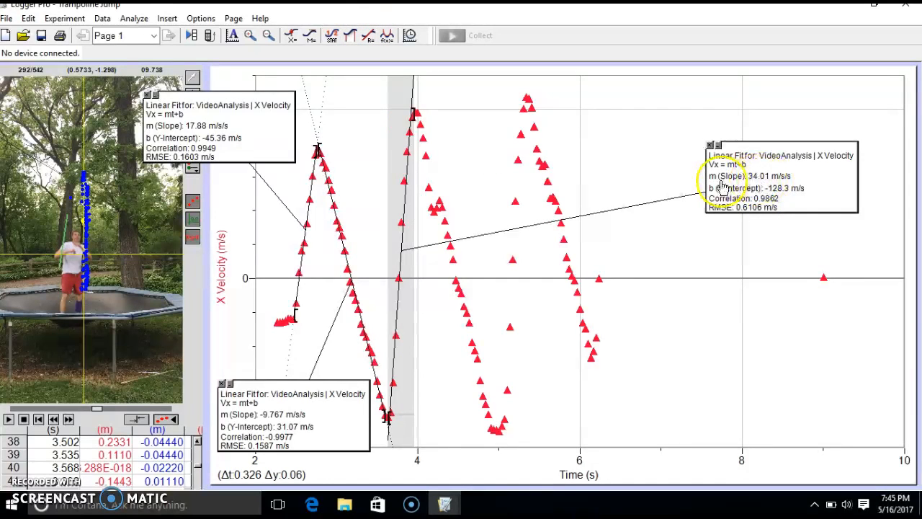
Apply a linear fit to the second falling velocity segment, about 4 to 4.95 s, move its results box below the curve and clear the selection.
{"action": "left_click_drag", "start_coordinate": [417, 171], "coordinate": [496, 210]}
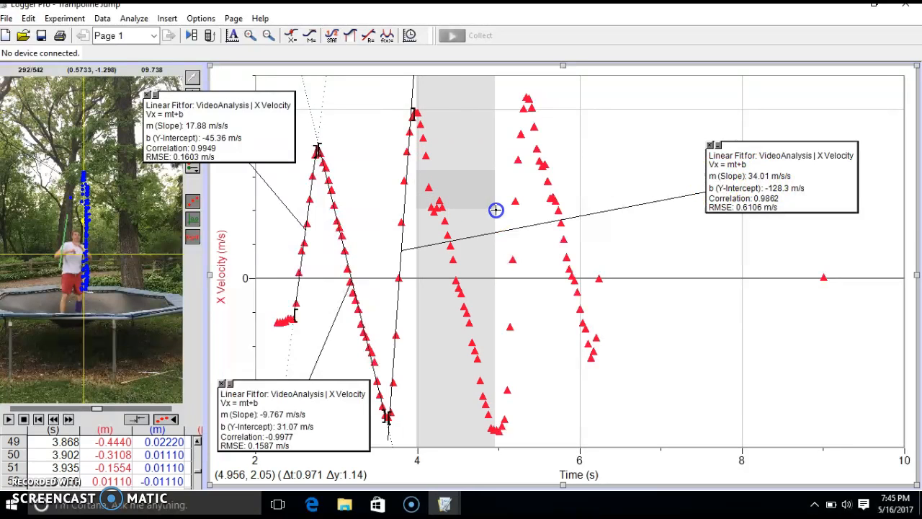
{"action": "left_click", "coordinate": [368, 43]}
{"action": "left_click_drag", "start_coordinate": [362, 180], "coordinate": [342, 462]}
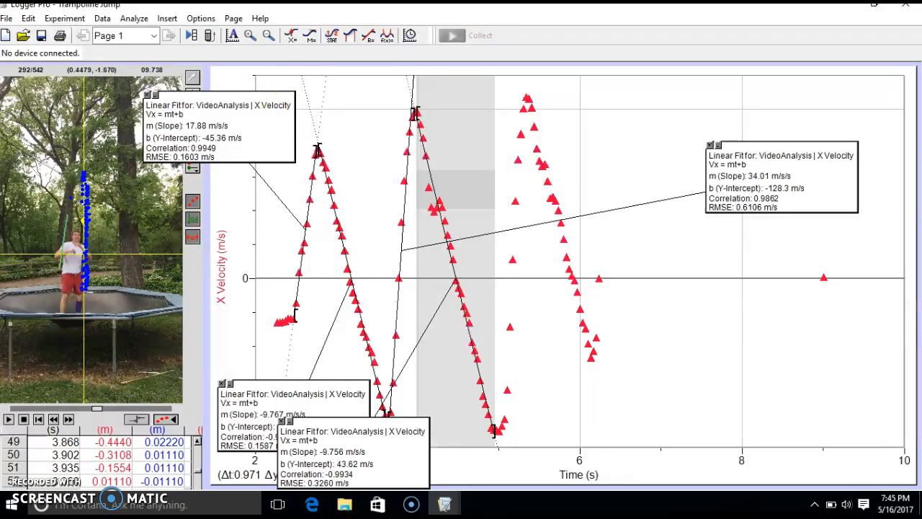
{"action": "left_click", "coordinate": [856, 422]}
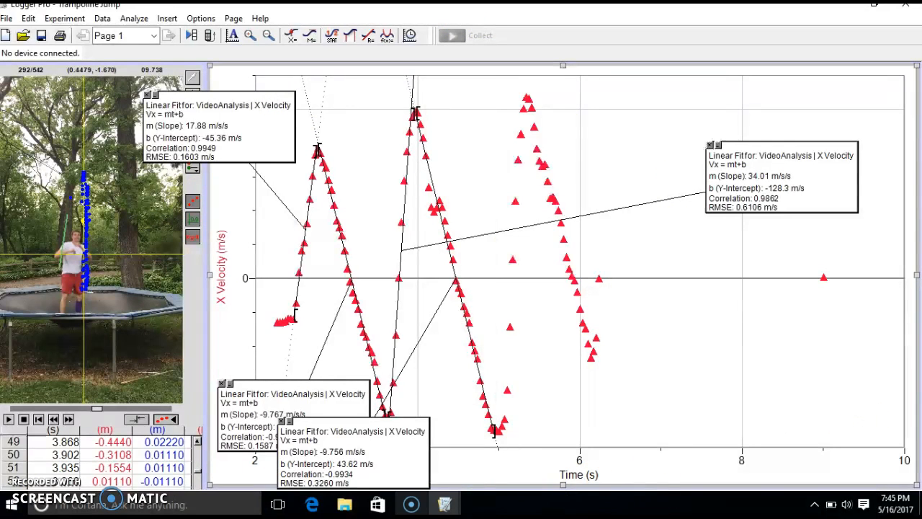